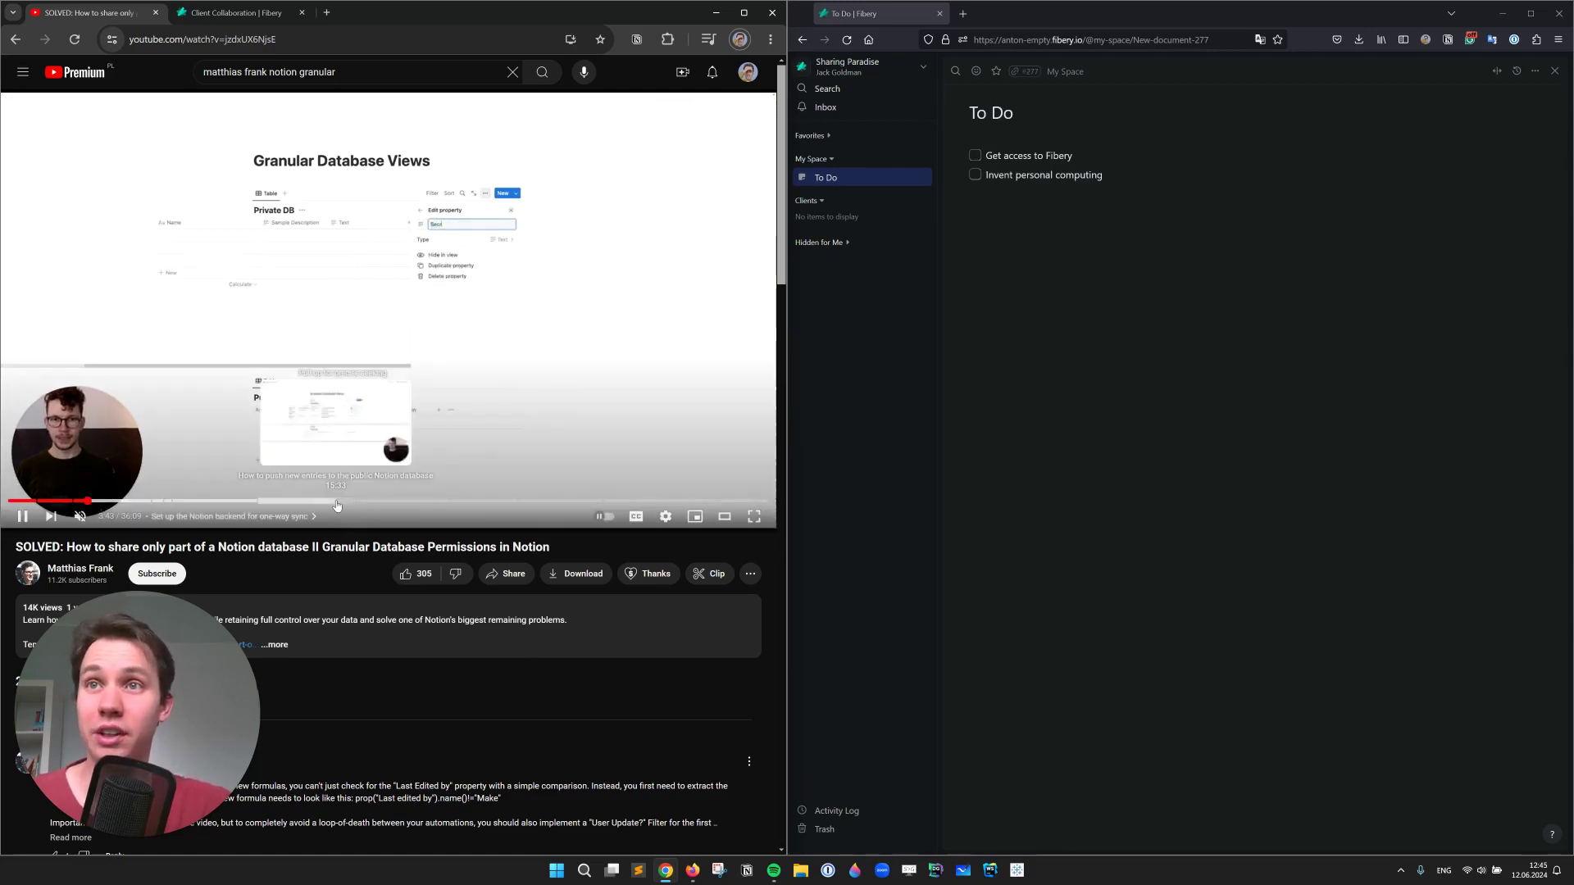
- Jump the Notion permissions video ahead to the Make scenario chapter
{"action": "left_click", "coordinate": [358, 502]}
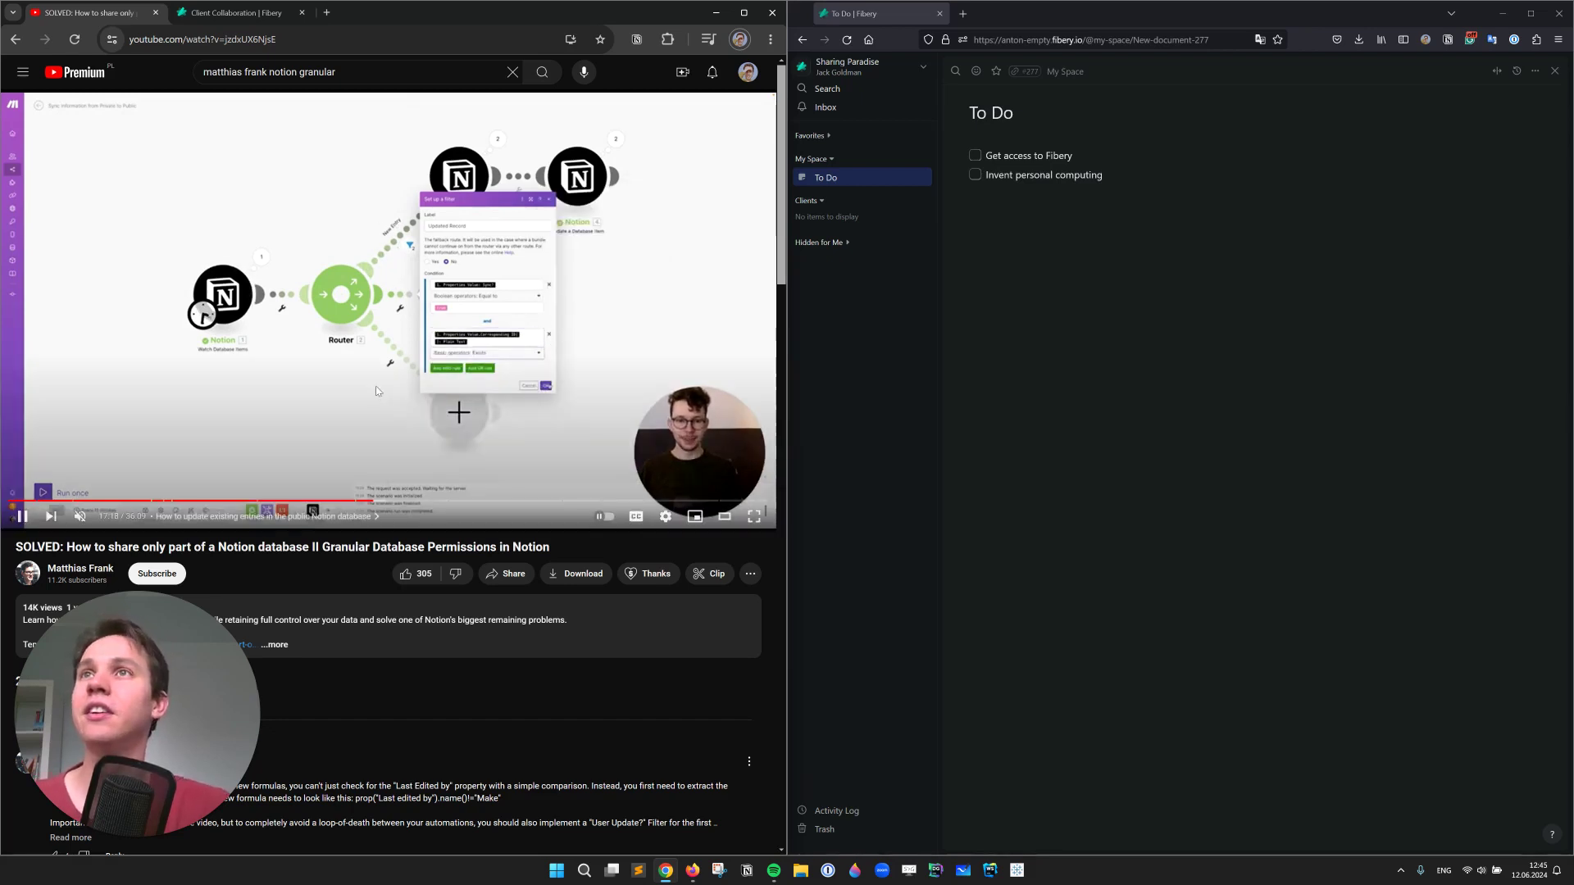
- Switch to the Fibery Client Collaboration tab showing the Clients database
{"action": "key", "text": "ctrl+Tab"}
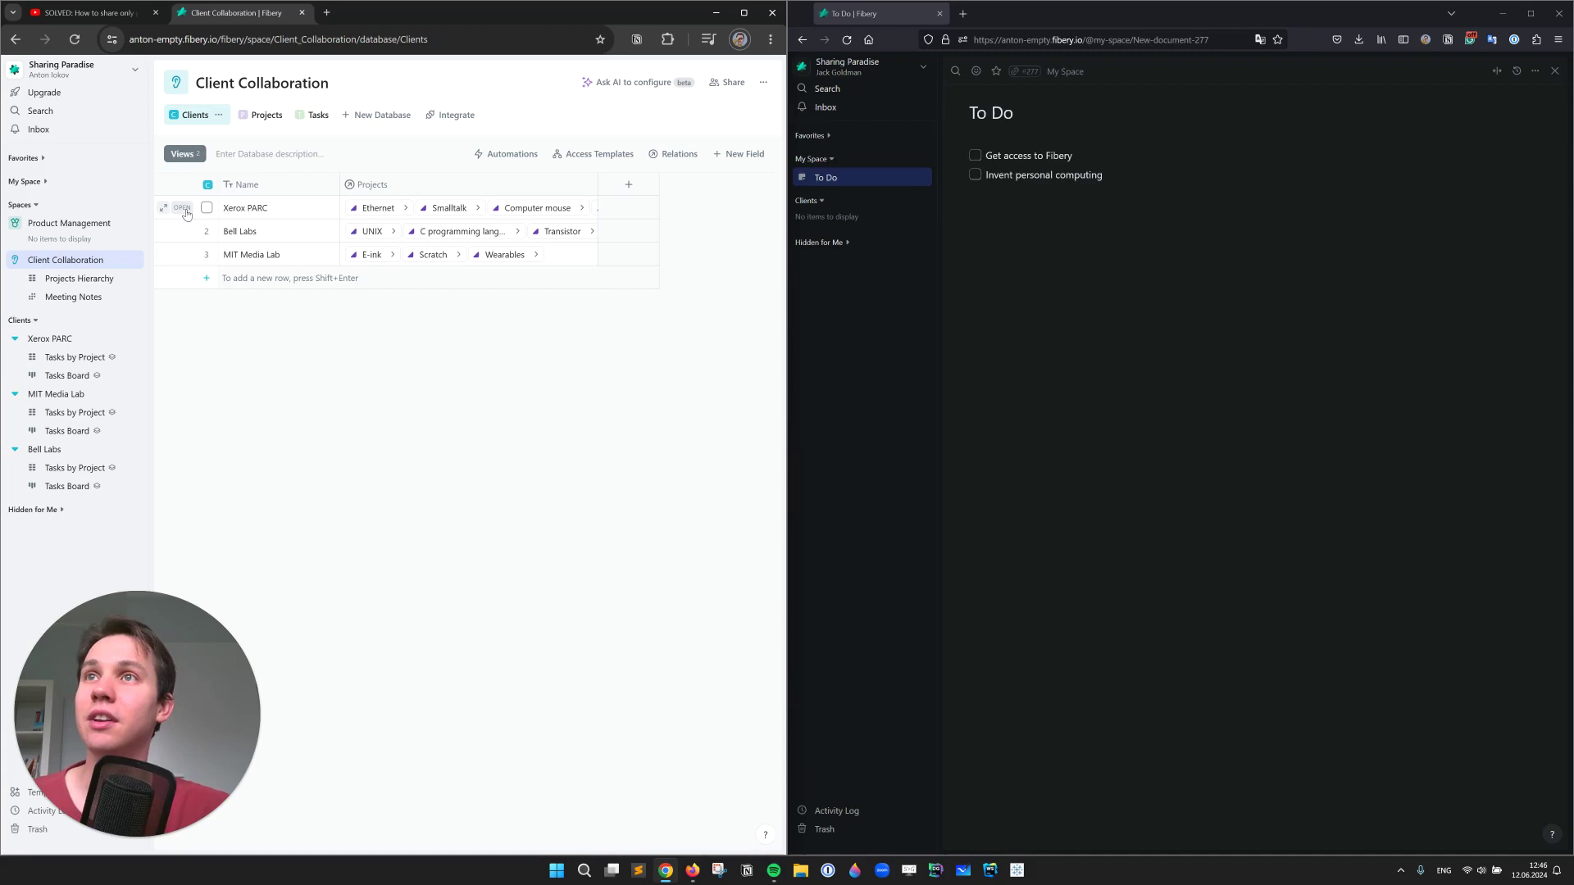
- Share Xerox PARC with the teammate as Editor, extended to its Projects, and invite them
{"action": "left_click", "coordinate": [185, 210]}
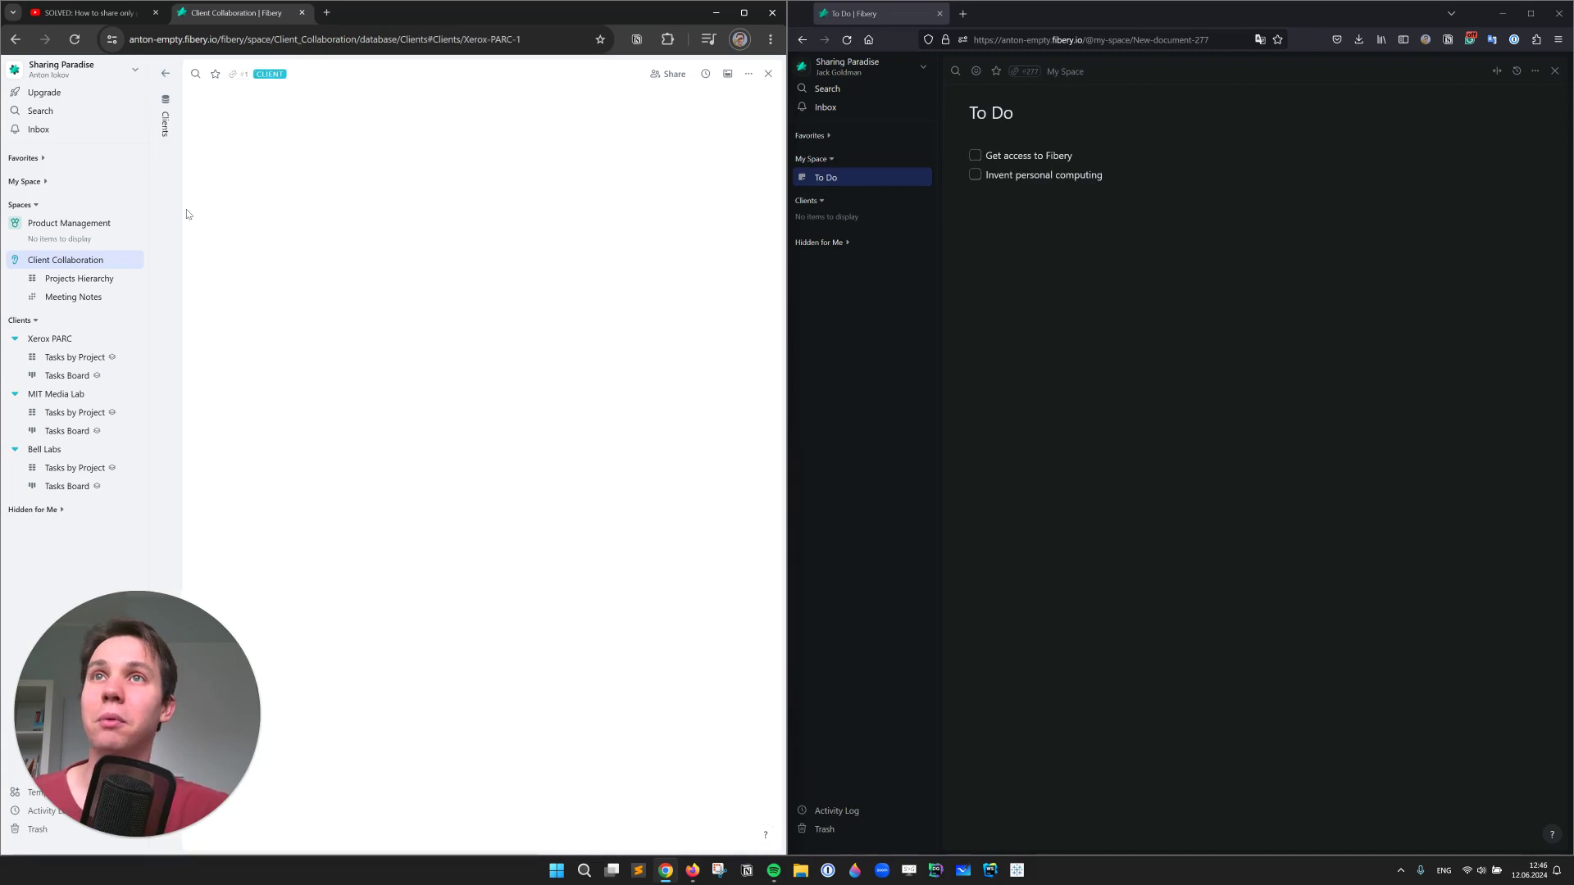
{"action": "left_click", "coordinate": [660, 76]}
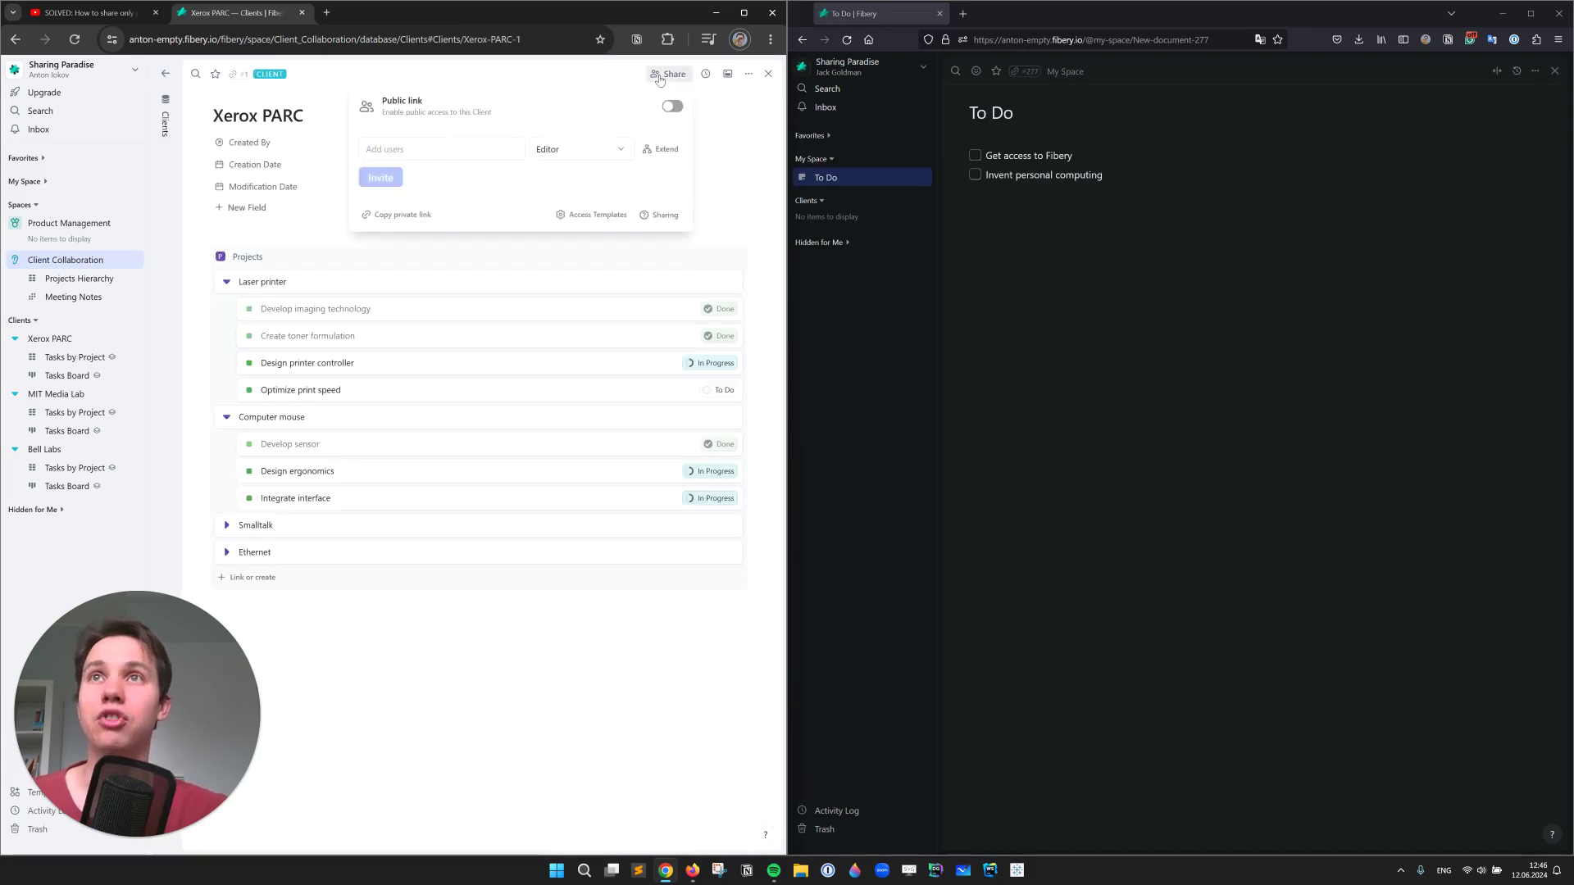
{"action": "left_click", "coordinate": [484, 145]}
{"action": "type", "text": "jack"}
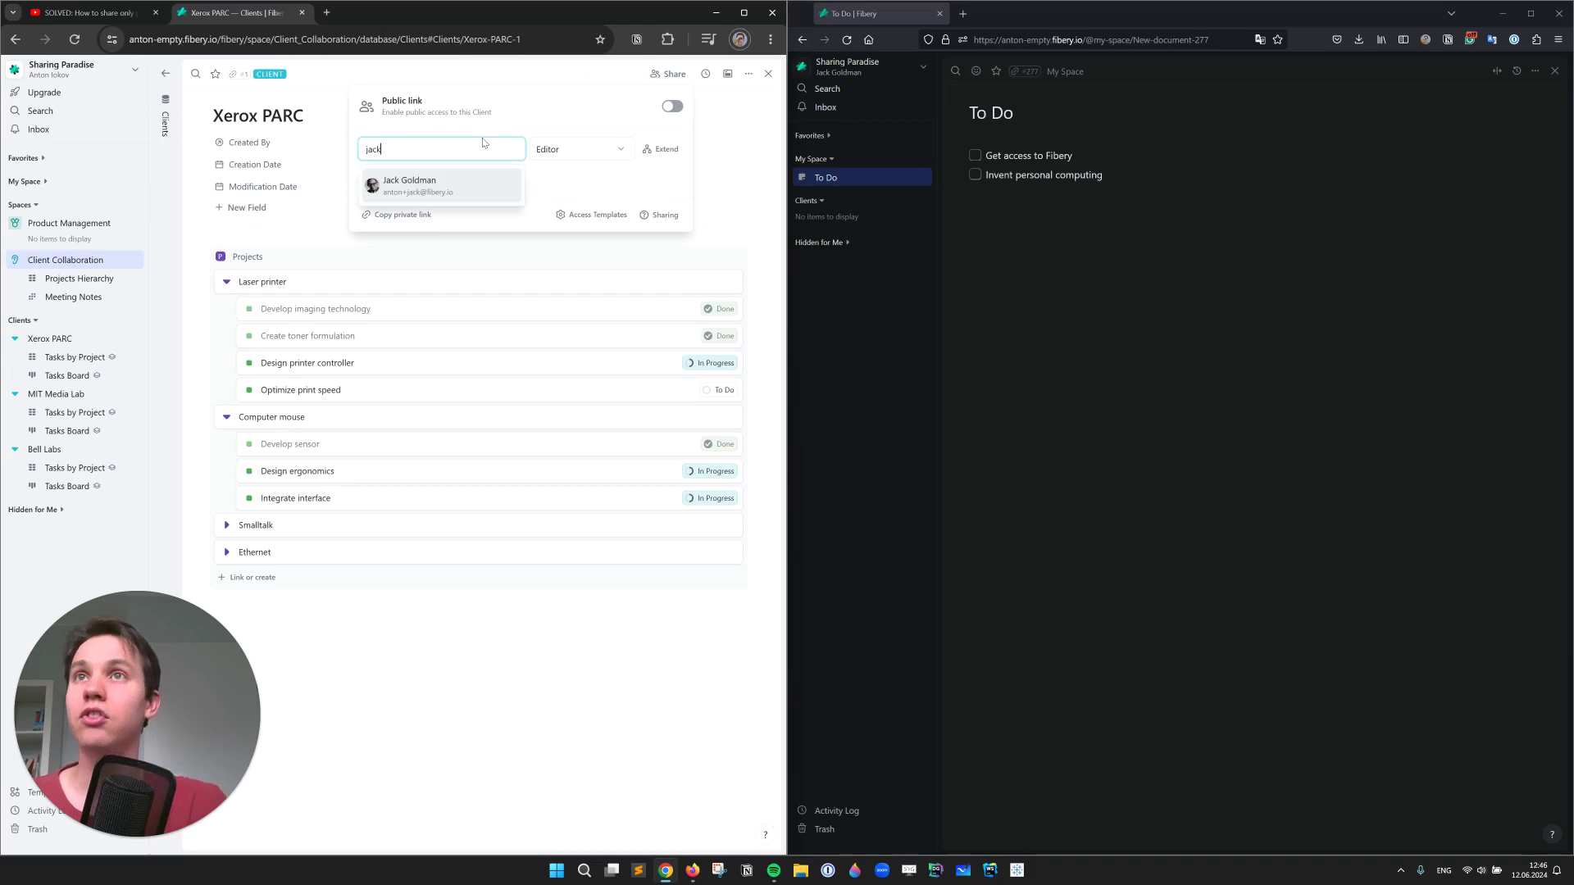
{"action": "key", "text": "Return"}
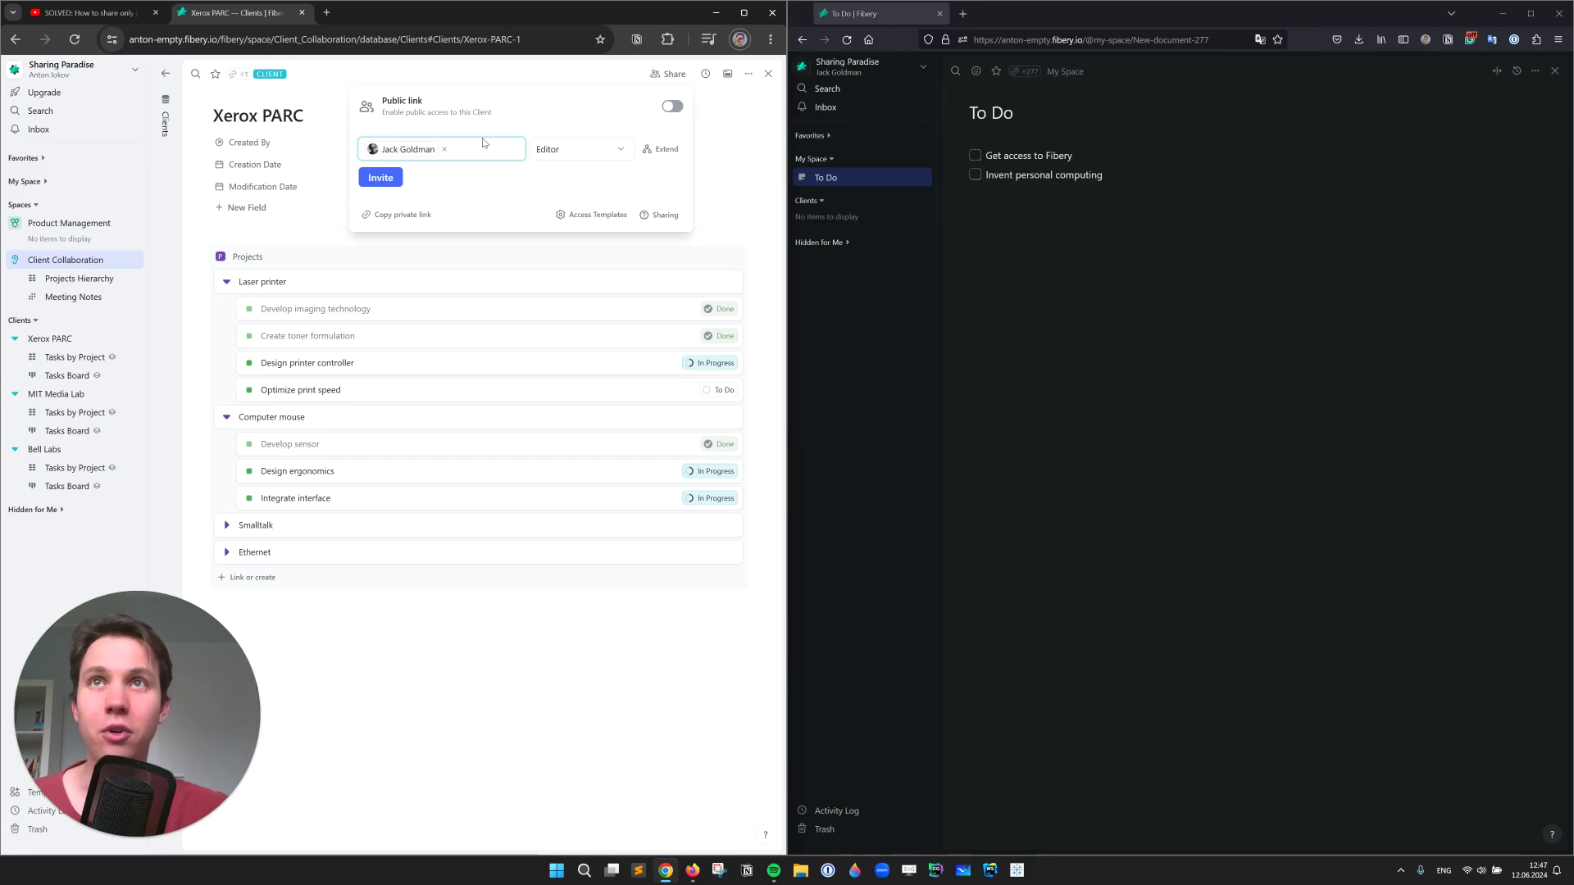
{"action": "left_click", "coordinate": [646, 151]}
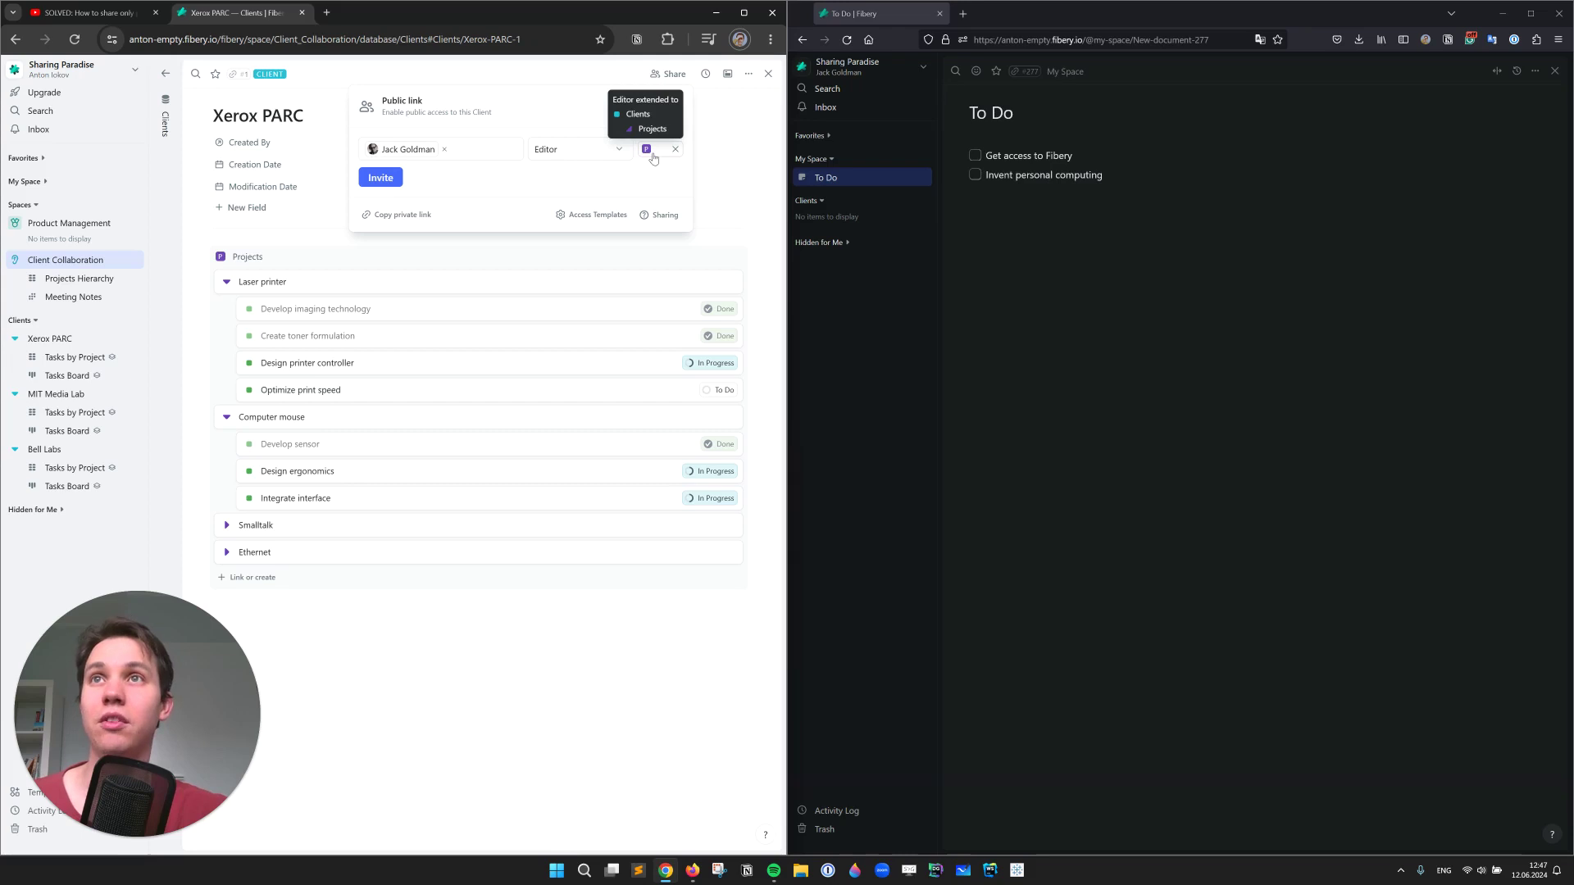
{"action": "left_click", "coordinate": [369, 184]}
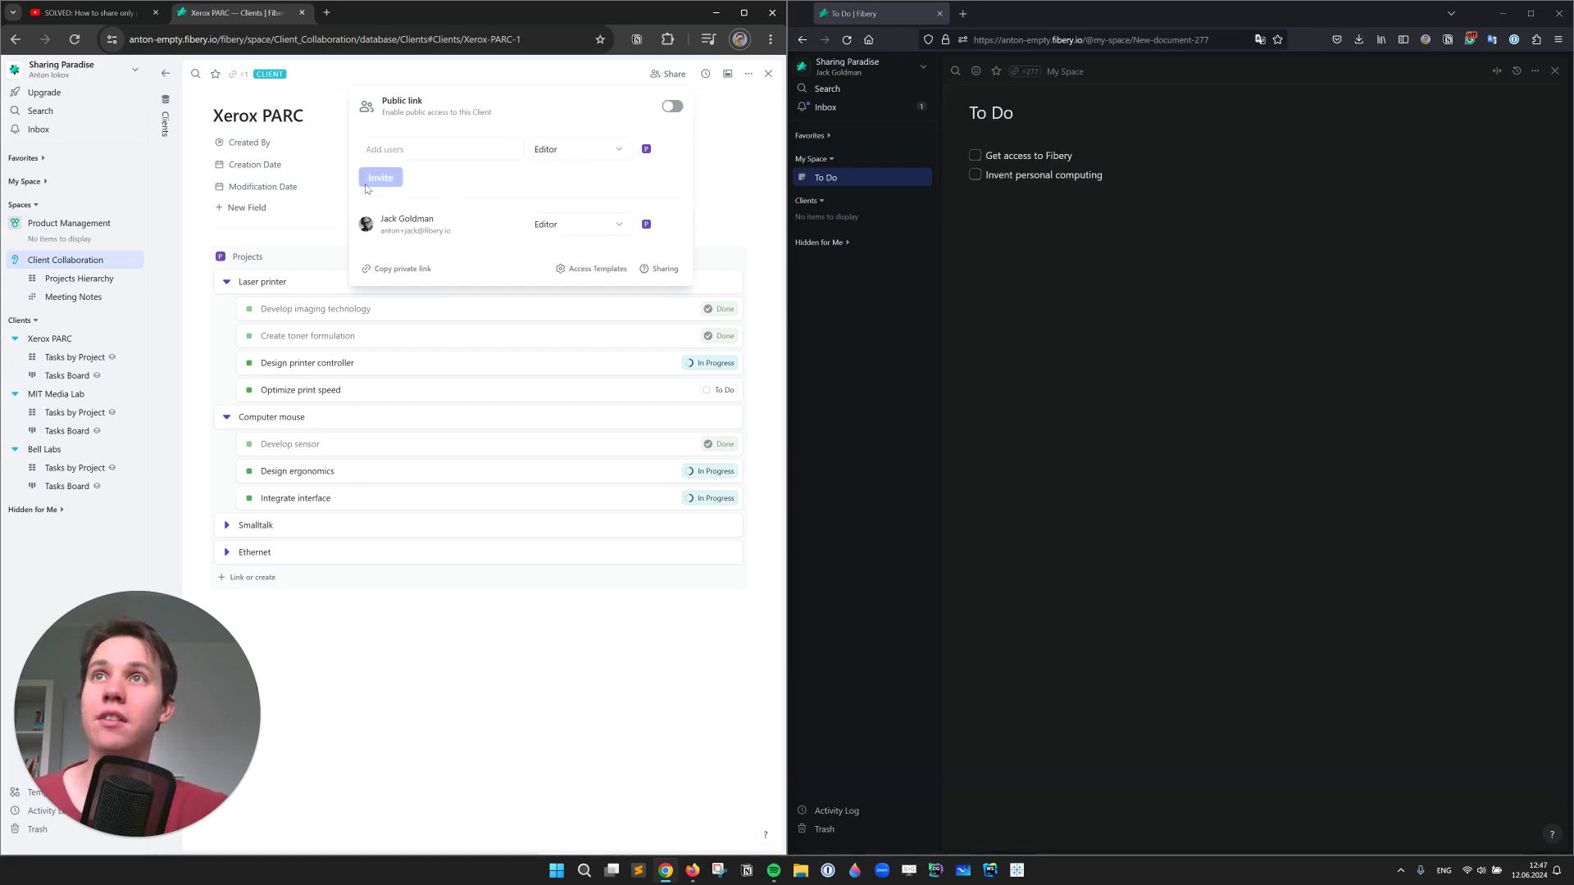
- Copy the Xerox PARC link and load it in the teammate's Firefox window
{"action": "left_click", "coordinate": [311, 117]}
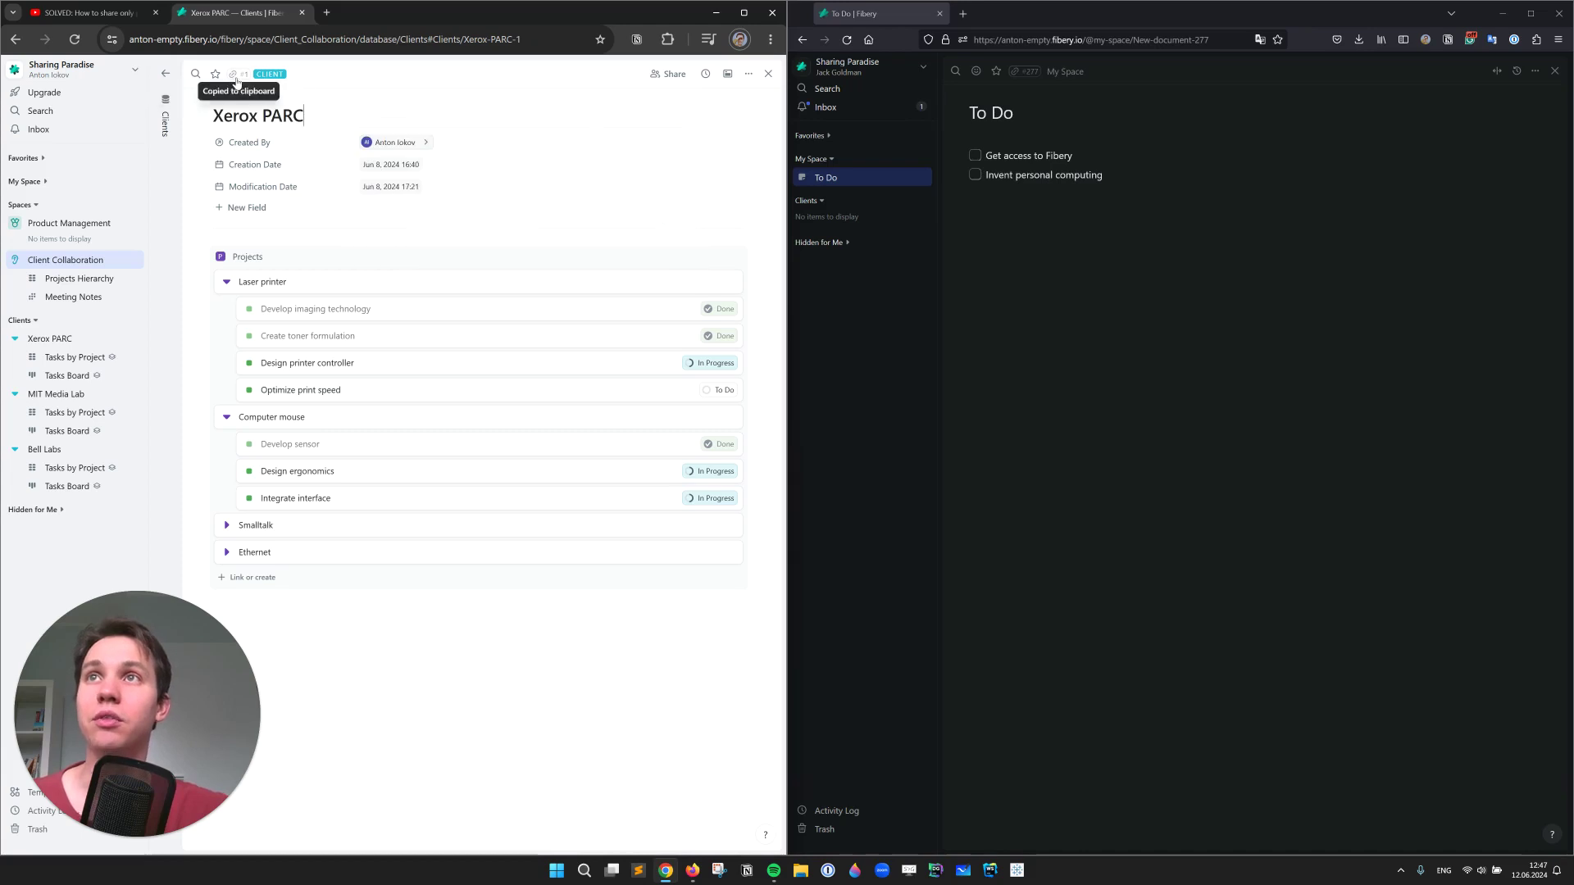
{"action": "left_click", "coordinate": [1011, 41]}
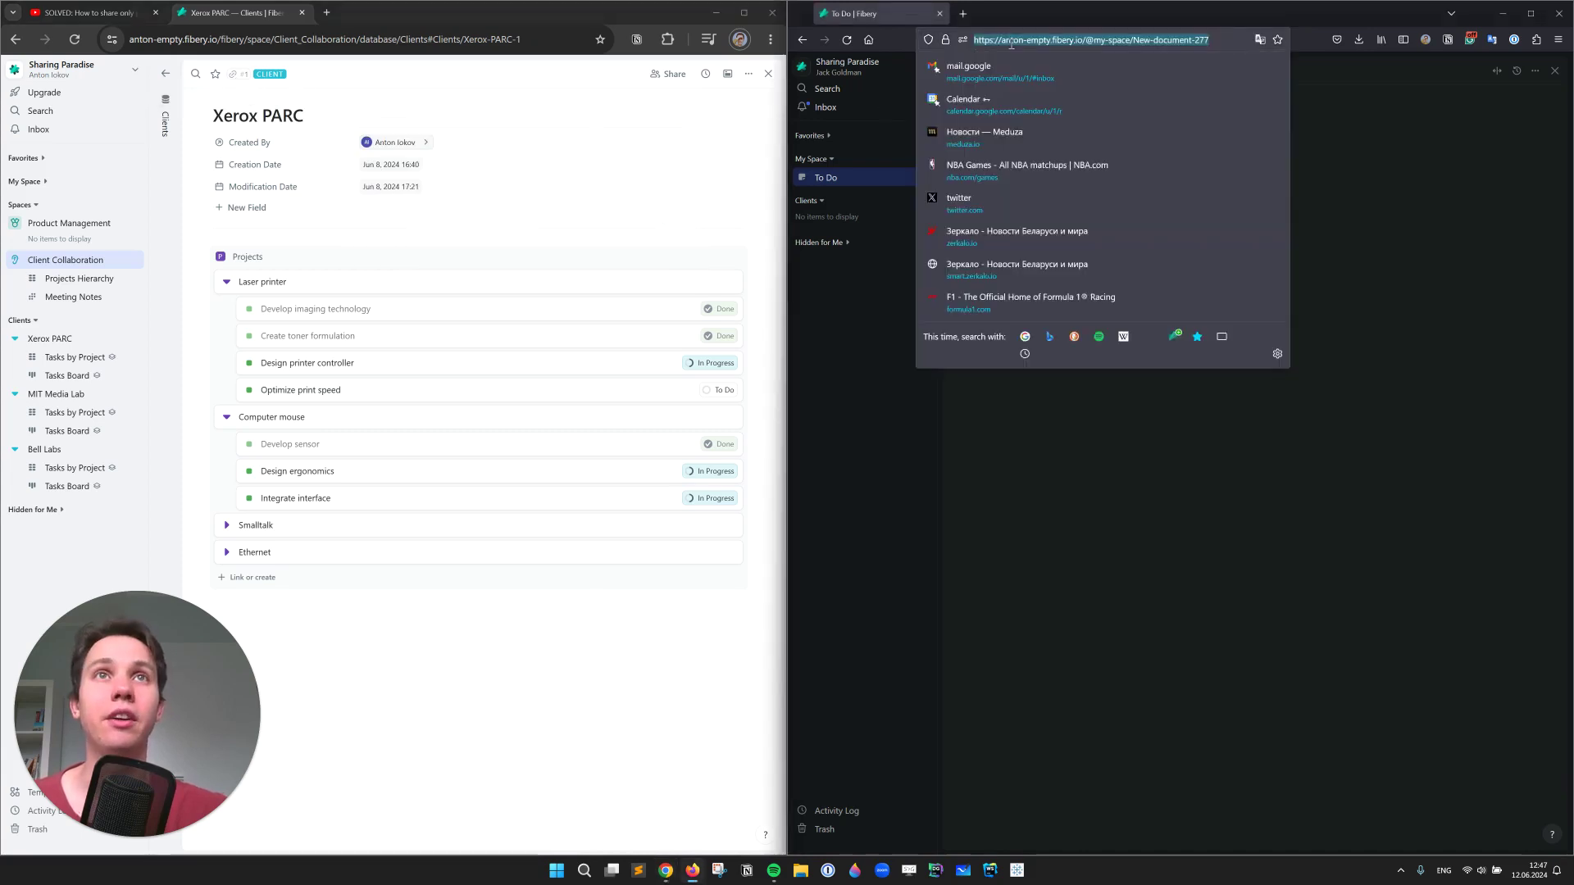
{"action": "type", "text": "https://anton-empty.fibery.io/Client_Collaboration/Clients/Xerox-PARC-1"}
{"action": "key", "text": "Return"}
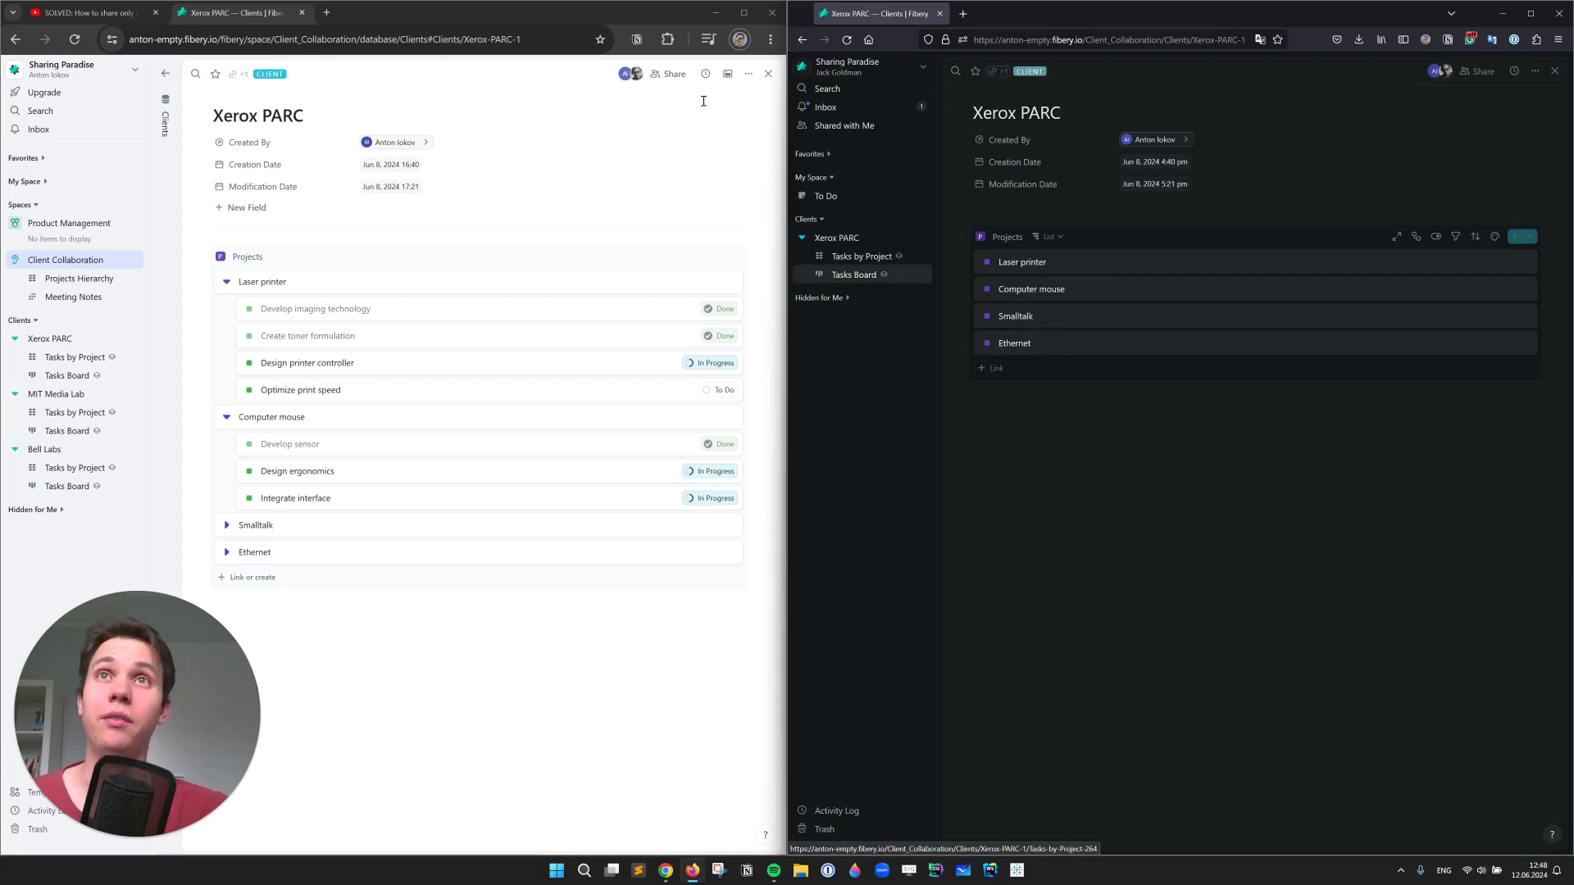
- Start a new Xerox PARC access template named 'Client Manager'
{"action": "left_click", "coordinate": [669, 74]}
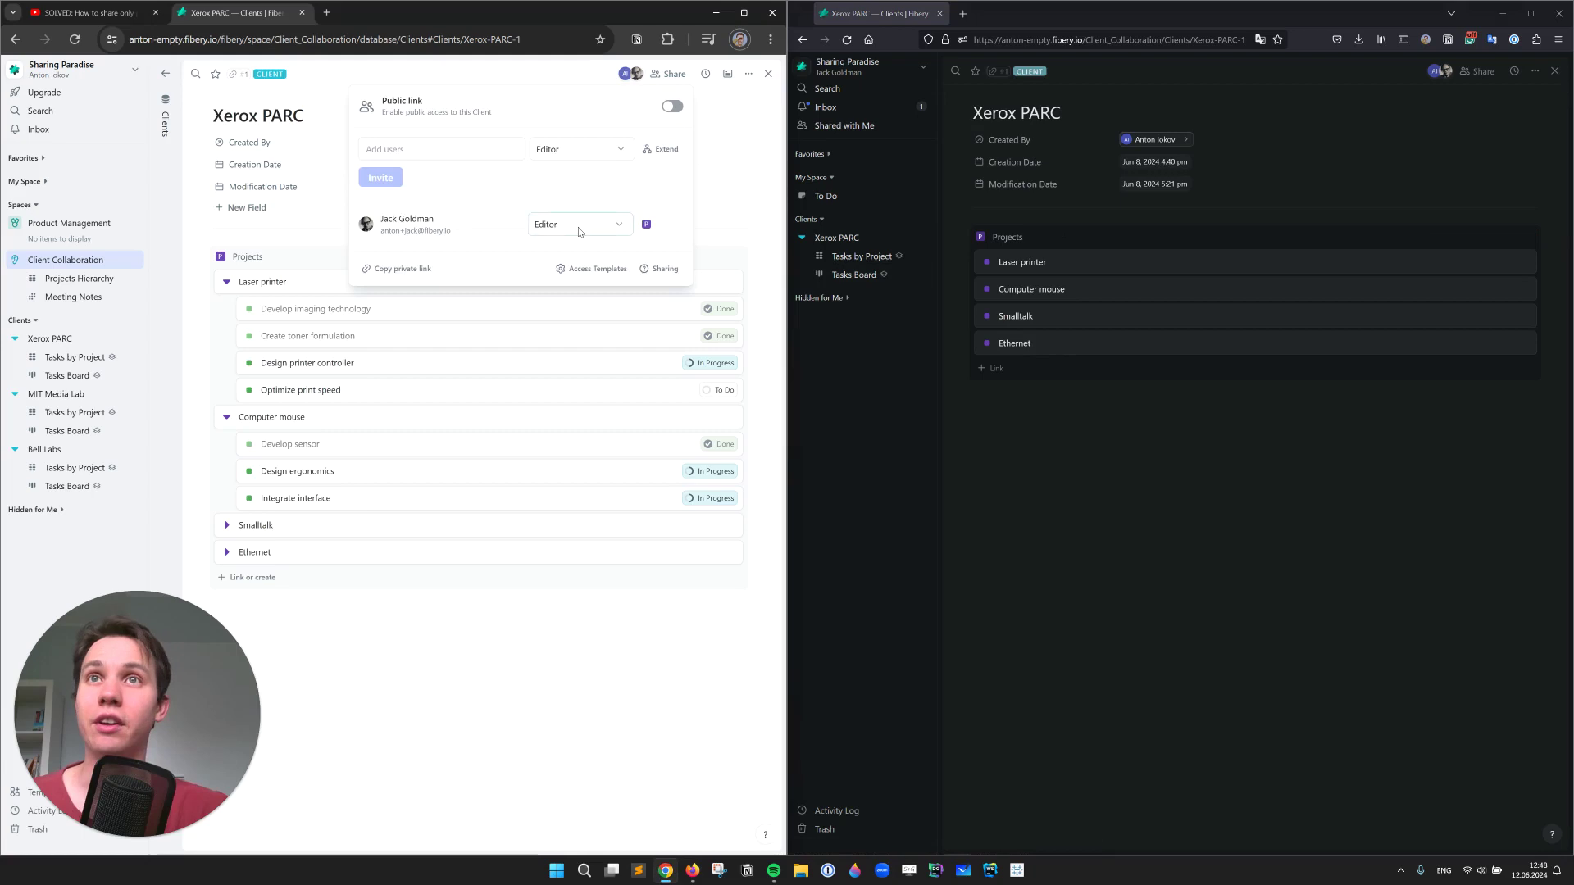
{"action": "left_click", "coordinate": [576, 226]}
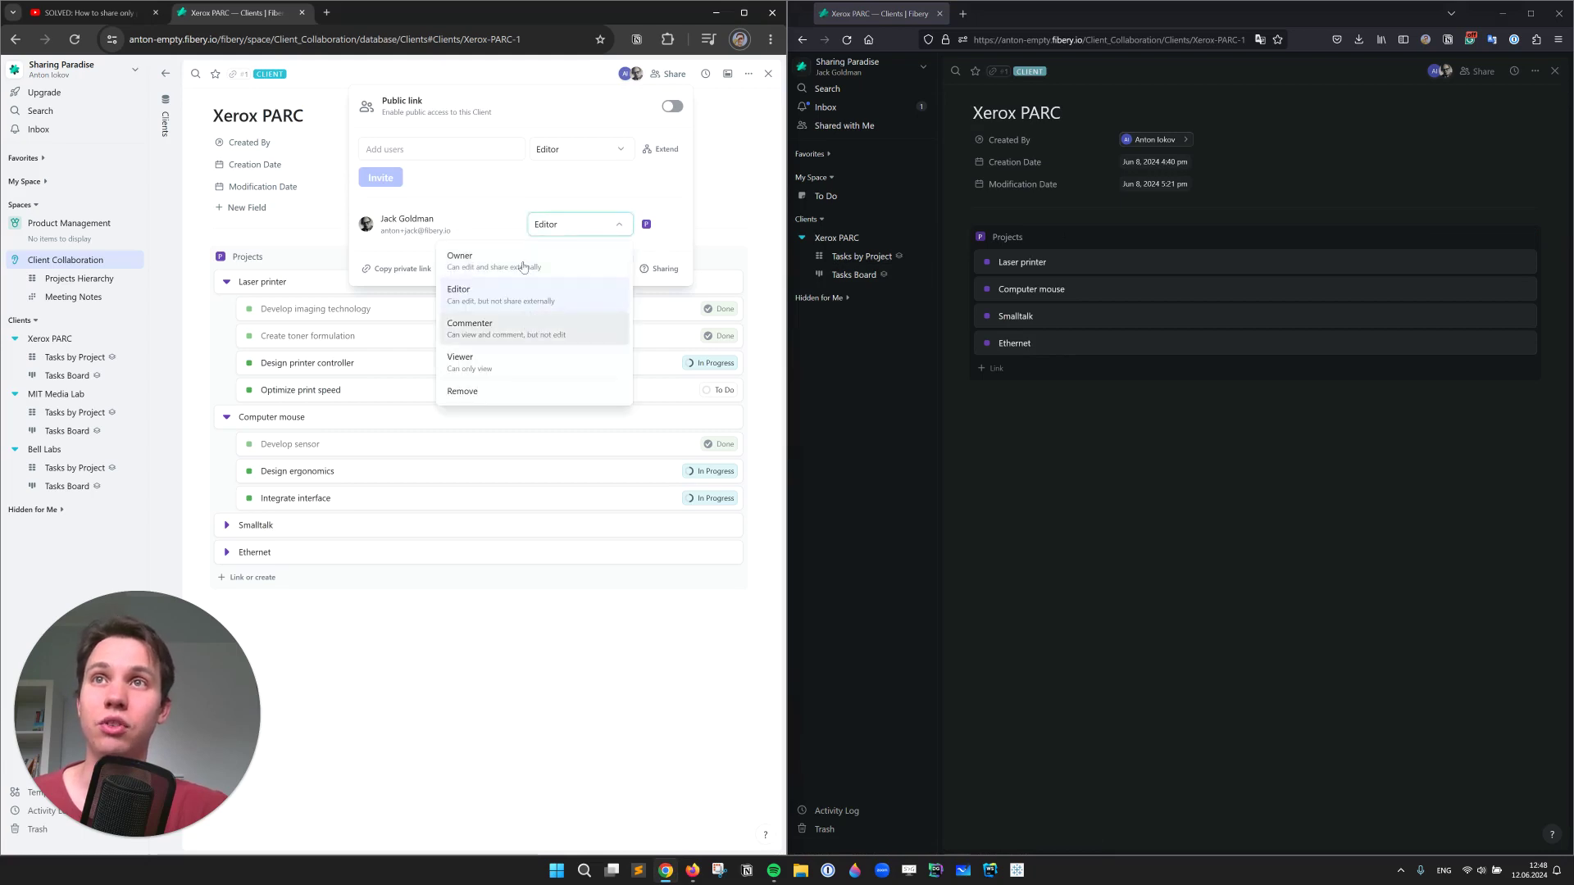
{"action": "left_click", "coordinate": [520, 227]}
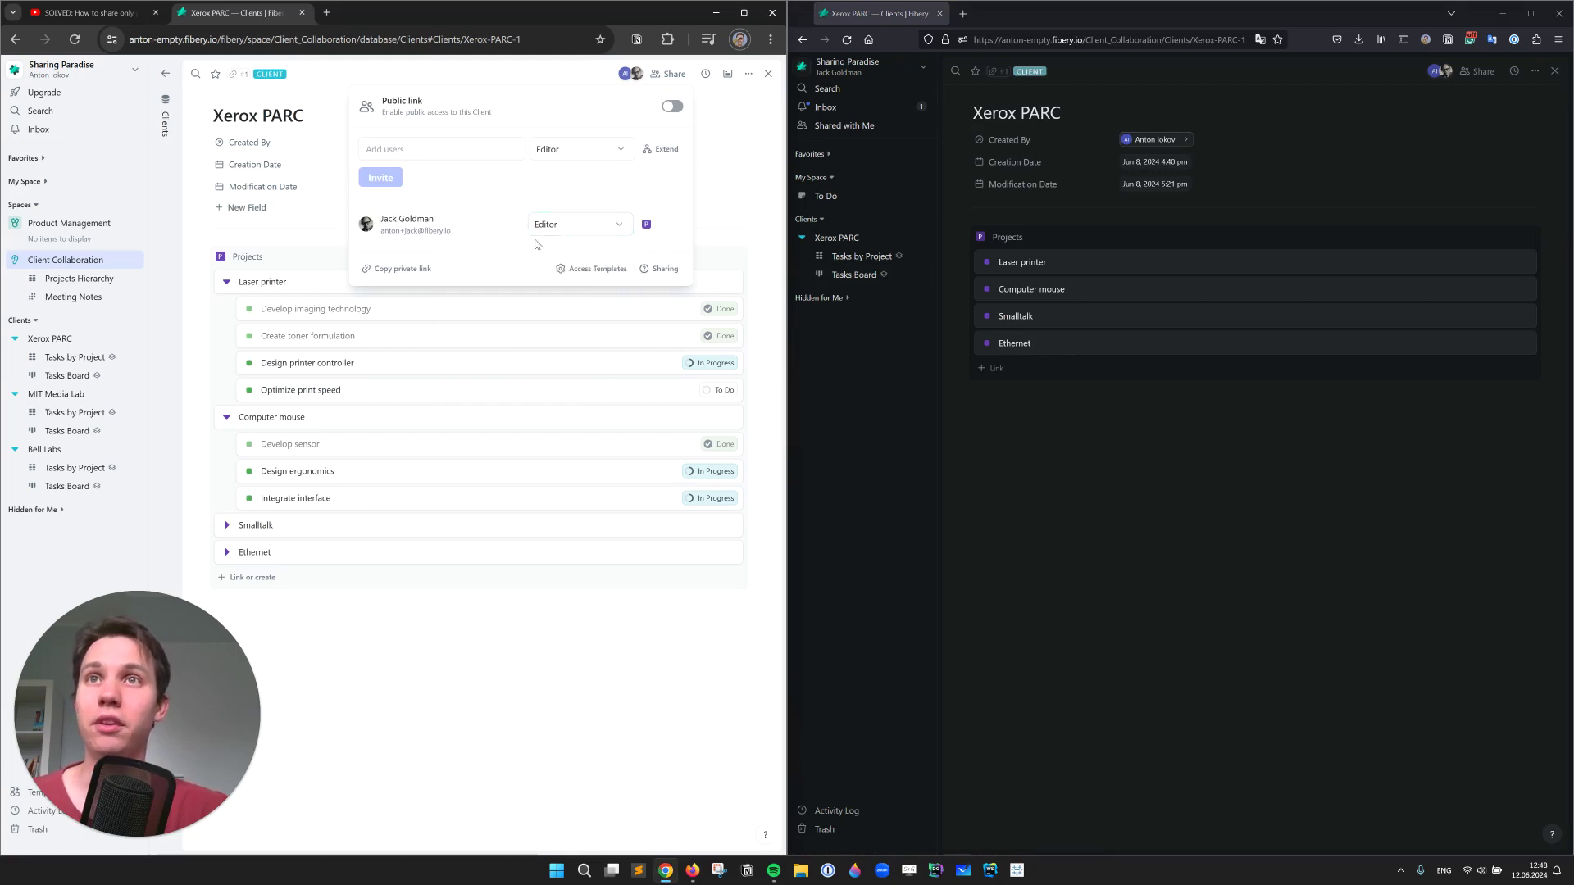
{"action": "left_click", "coordinate": [573, 271]}
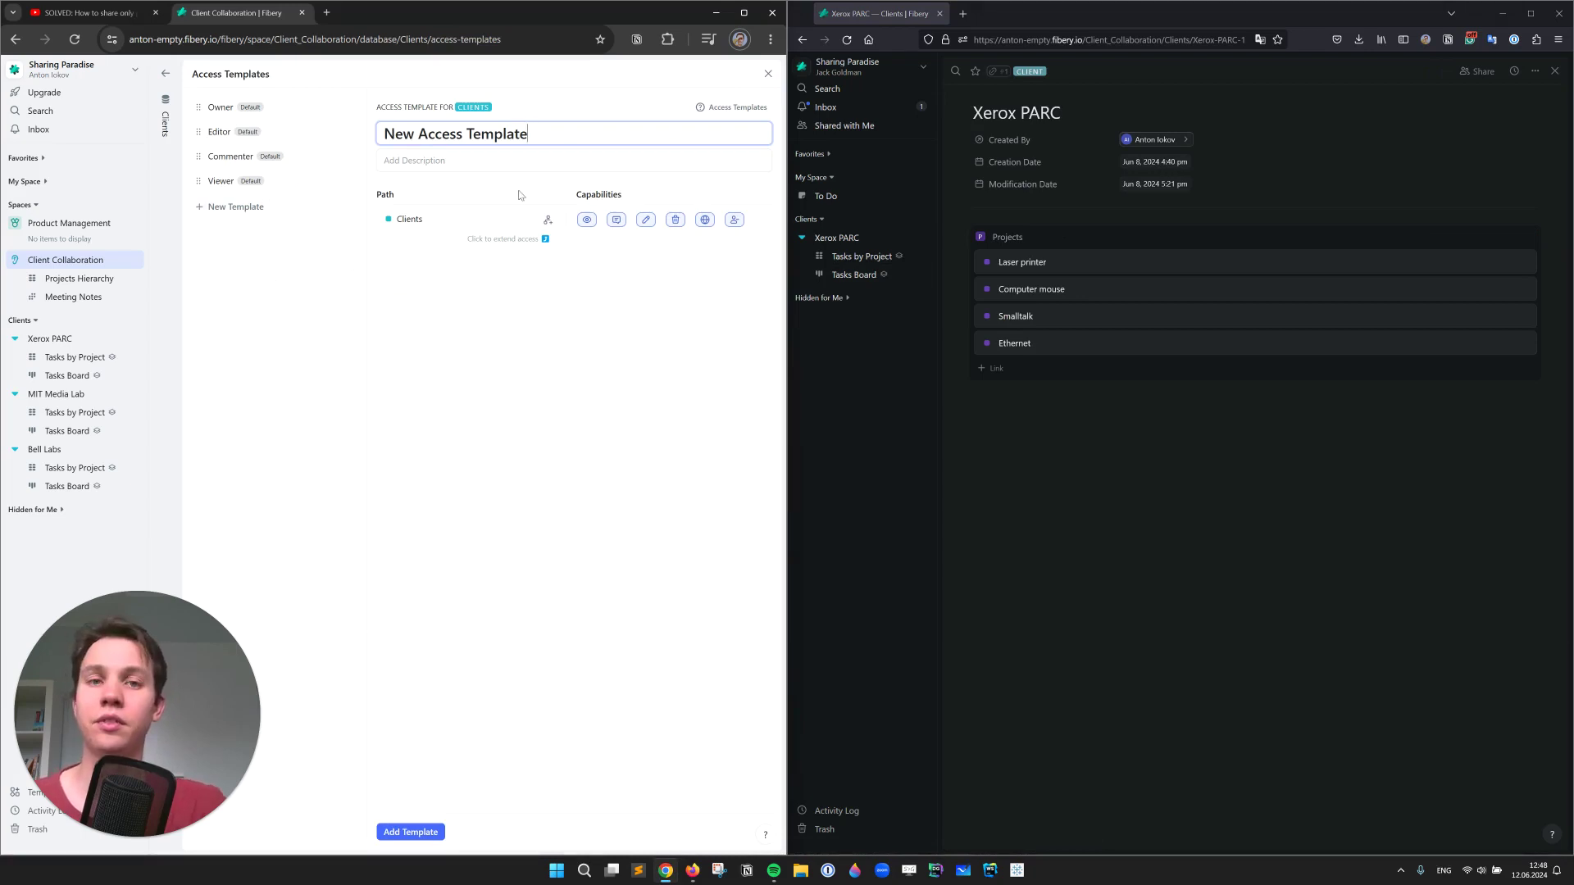
{"action": "key", "text": "ctrl+a"}
{"action": "key", "text": "BackSpace"}
{"action": "type", "text": "C"}
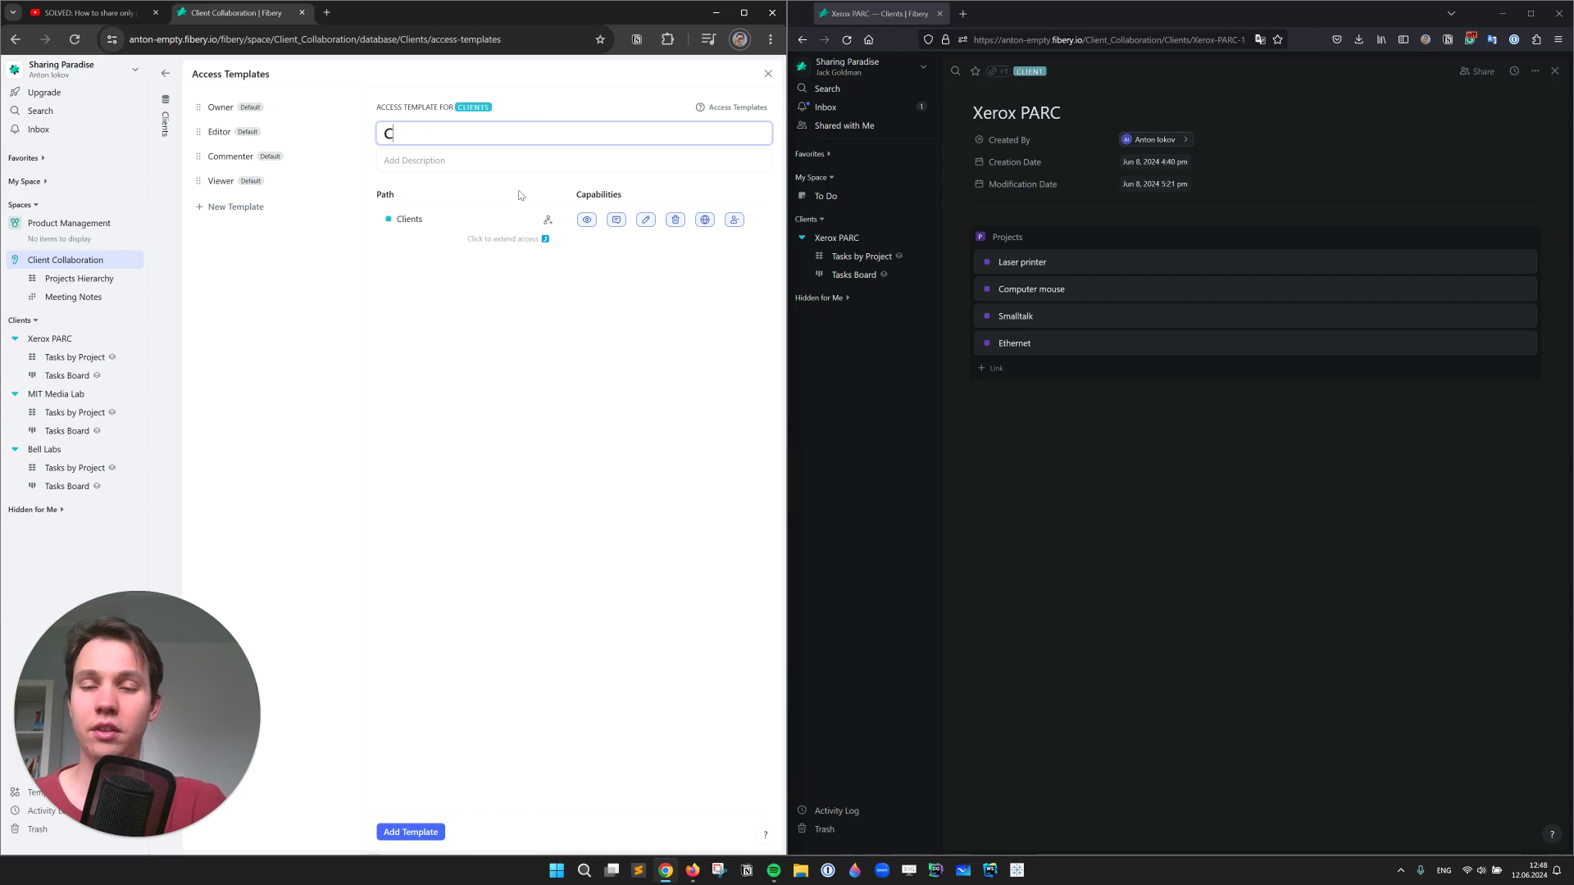
{"action": "type", "text": "lient Manager"}
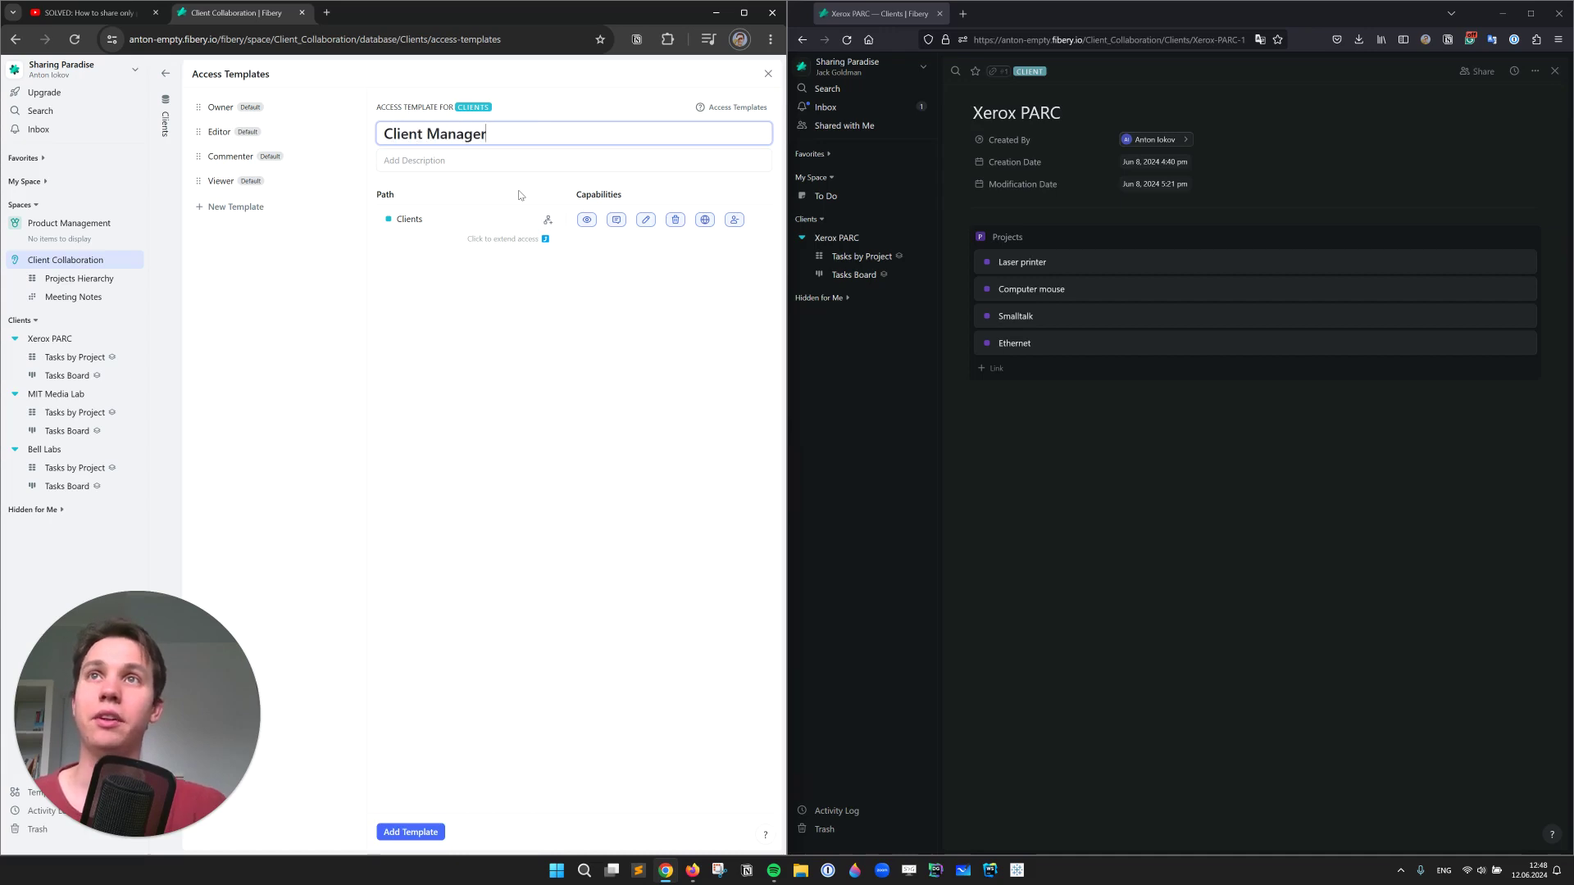
- Extend the template's access path from Clients to Projects and then Tasks
{"action": "left_click", "coordinate": [549, 222]}
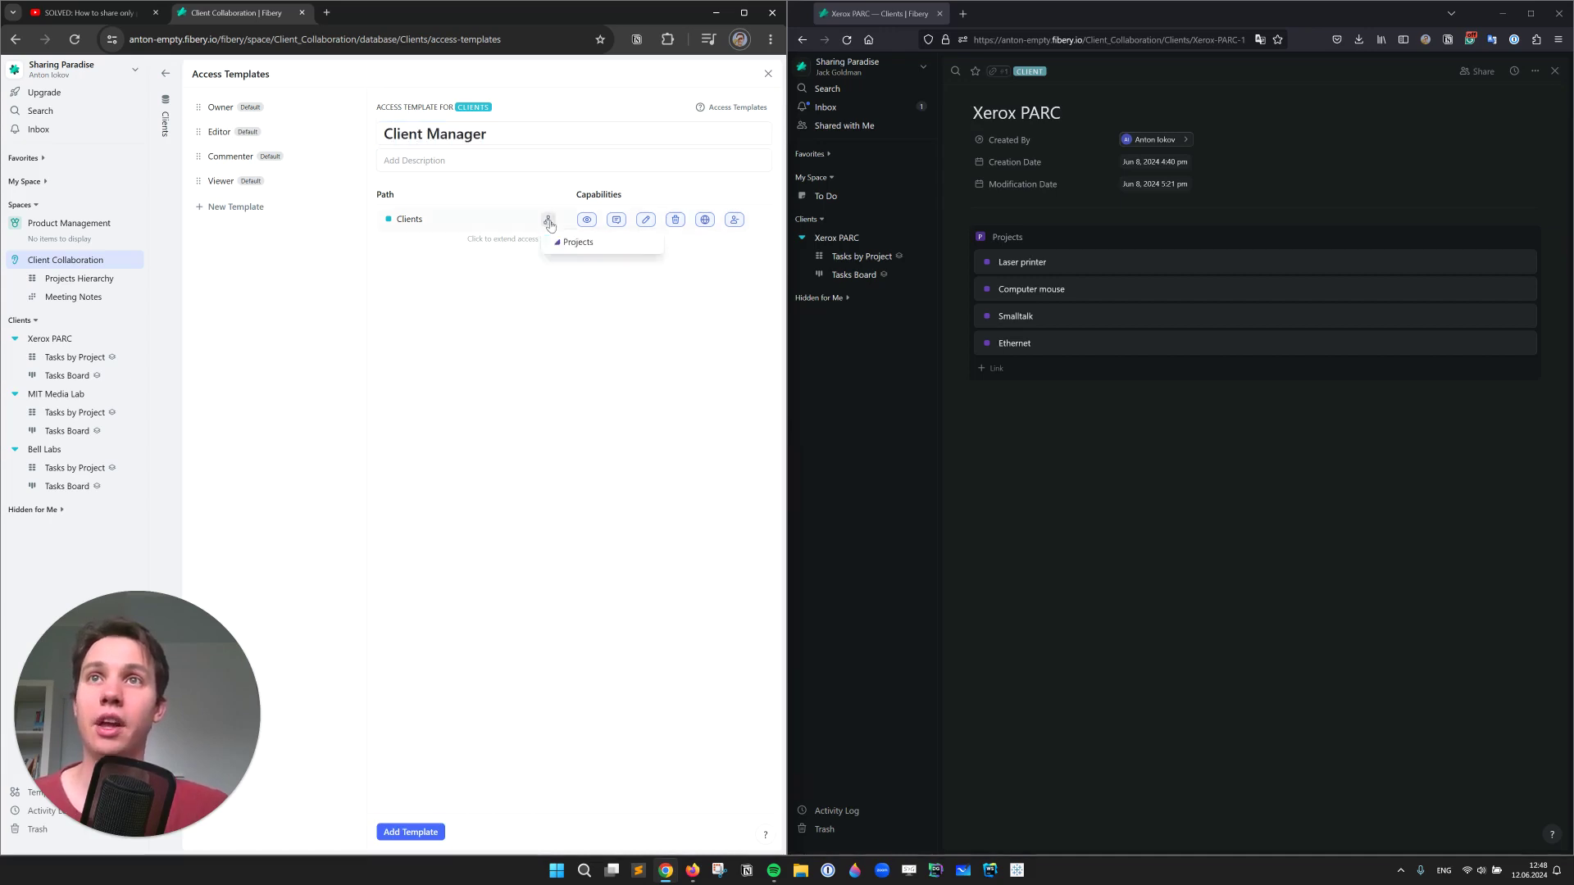
{"action": "left_click", "coordinate": [556, 244]}
{"action": "left_click", "coordinate": [549, 246]}
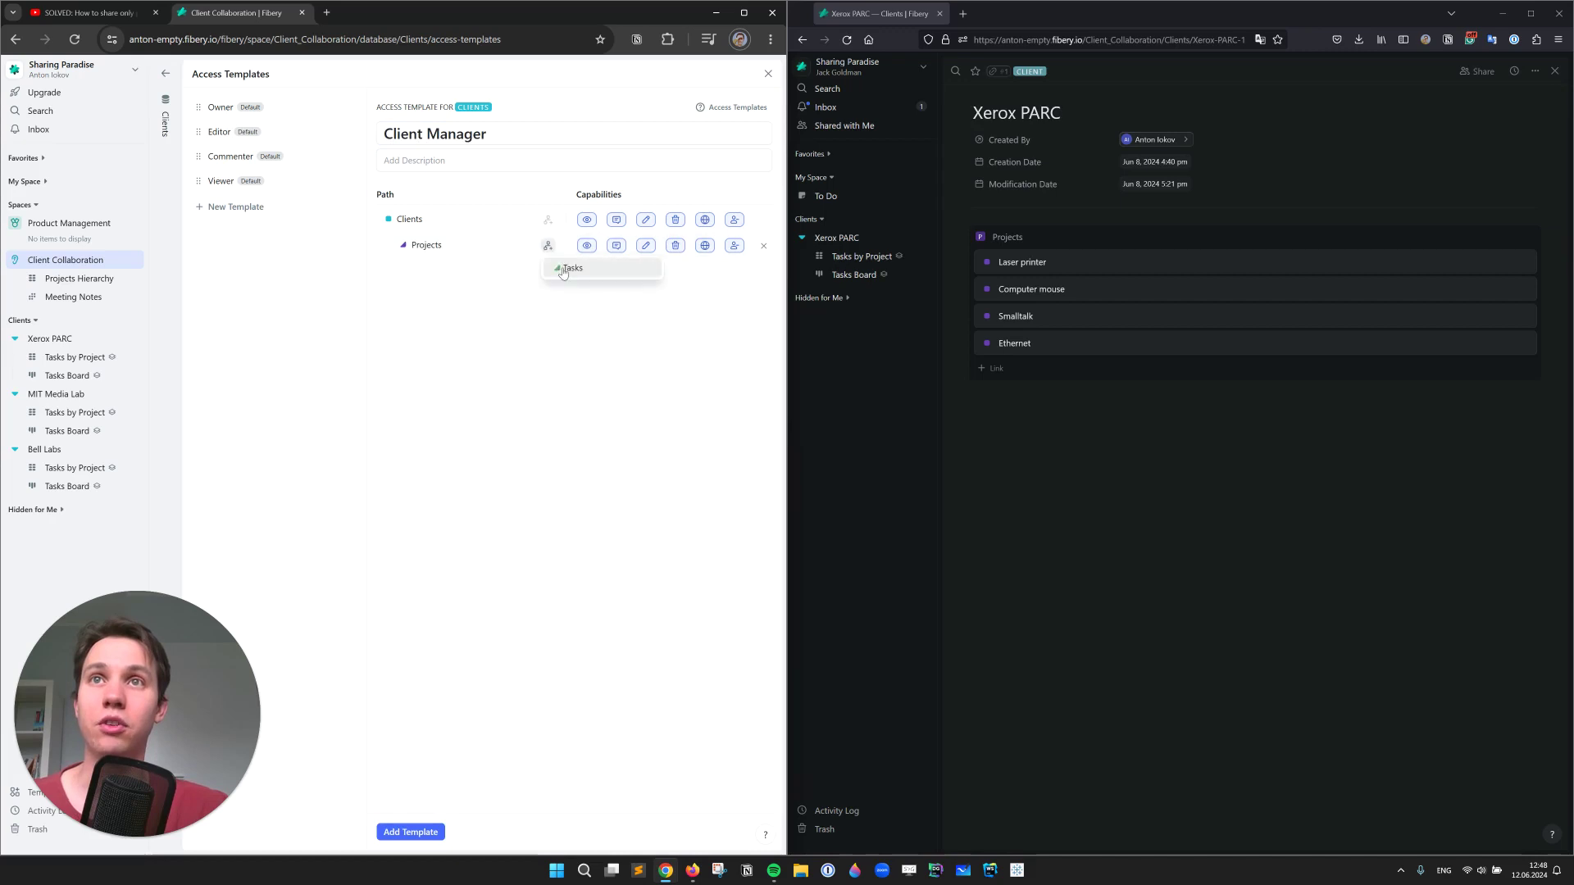
{"action": "left_click", "coordinate": [564, 272]}
- Remove edit, delete and sharing rights on Projects and Clients, then save the template
{"action": "left_click", "coordinate": [735, 246]}
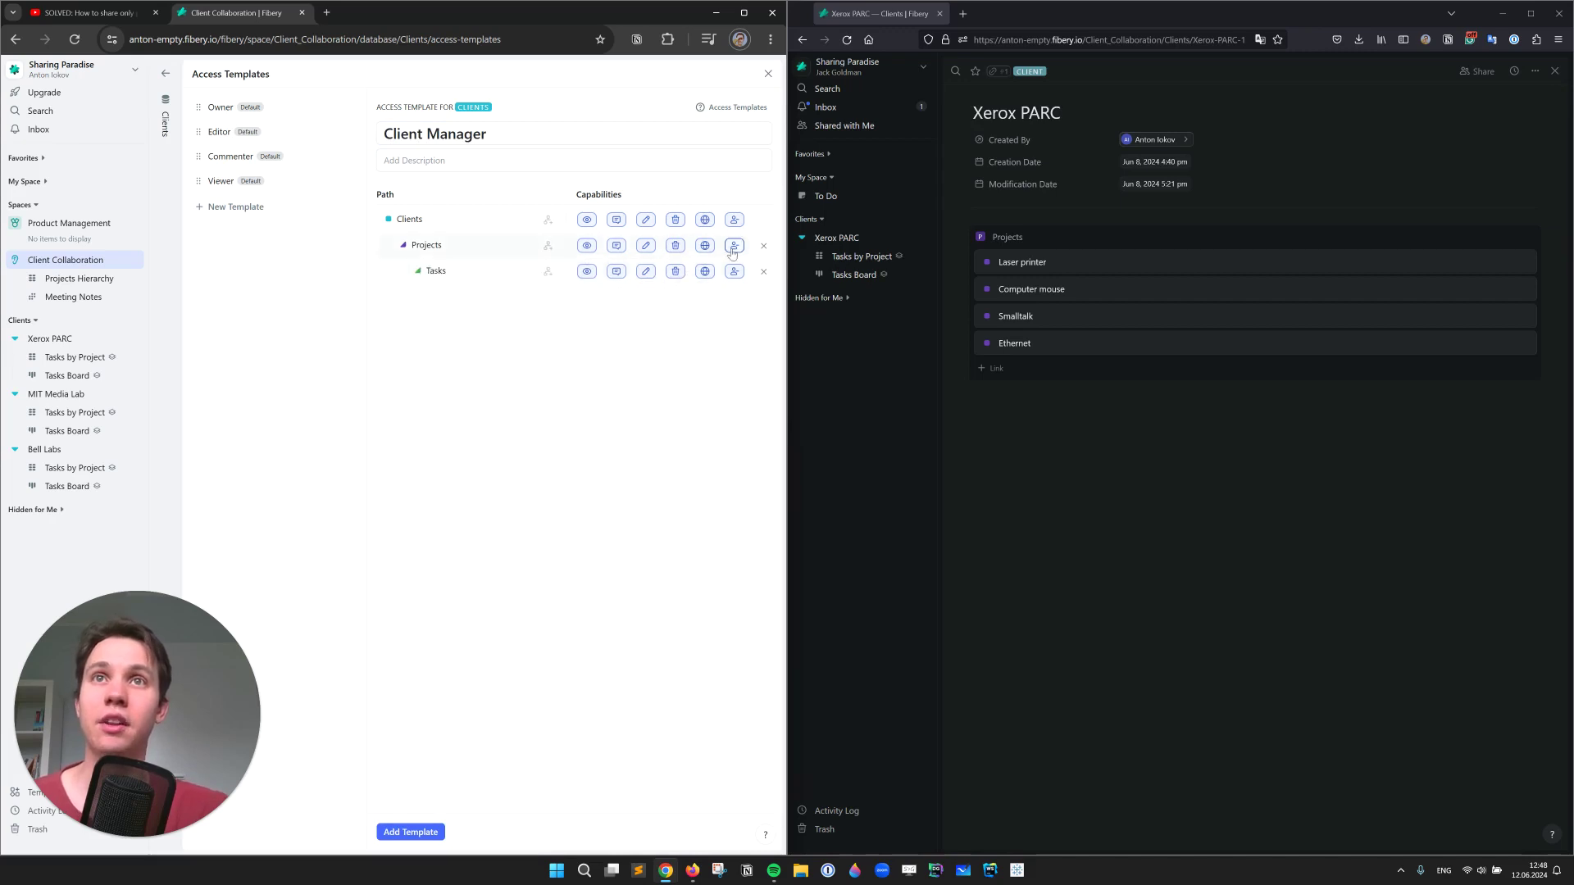
{"action": "left_click", "coordinate": [705, 246]}
{"action": "left_click", "coordinate": [676, 246]}
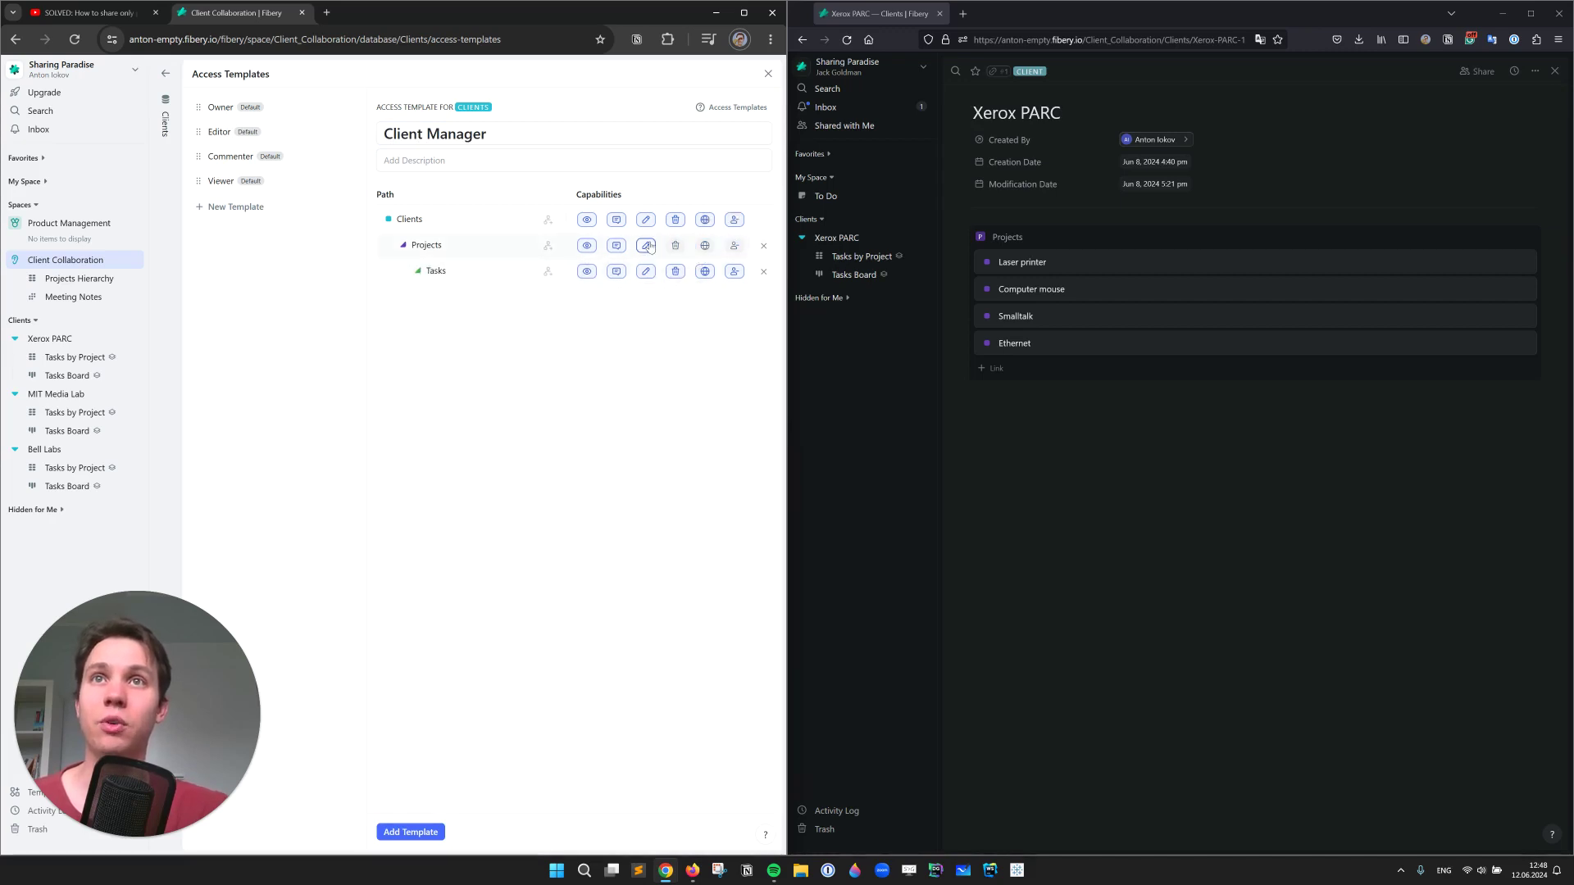
{"action": "left_click", "coordinate": [646, 246]}
{"action": "left_click", "coordinate": [646, 220]}
{"action": "left_click", "coordinate": [676, 220]}
{"action": "left_click", "coordinate": [705, 219]}
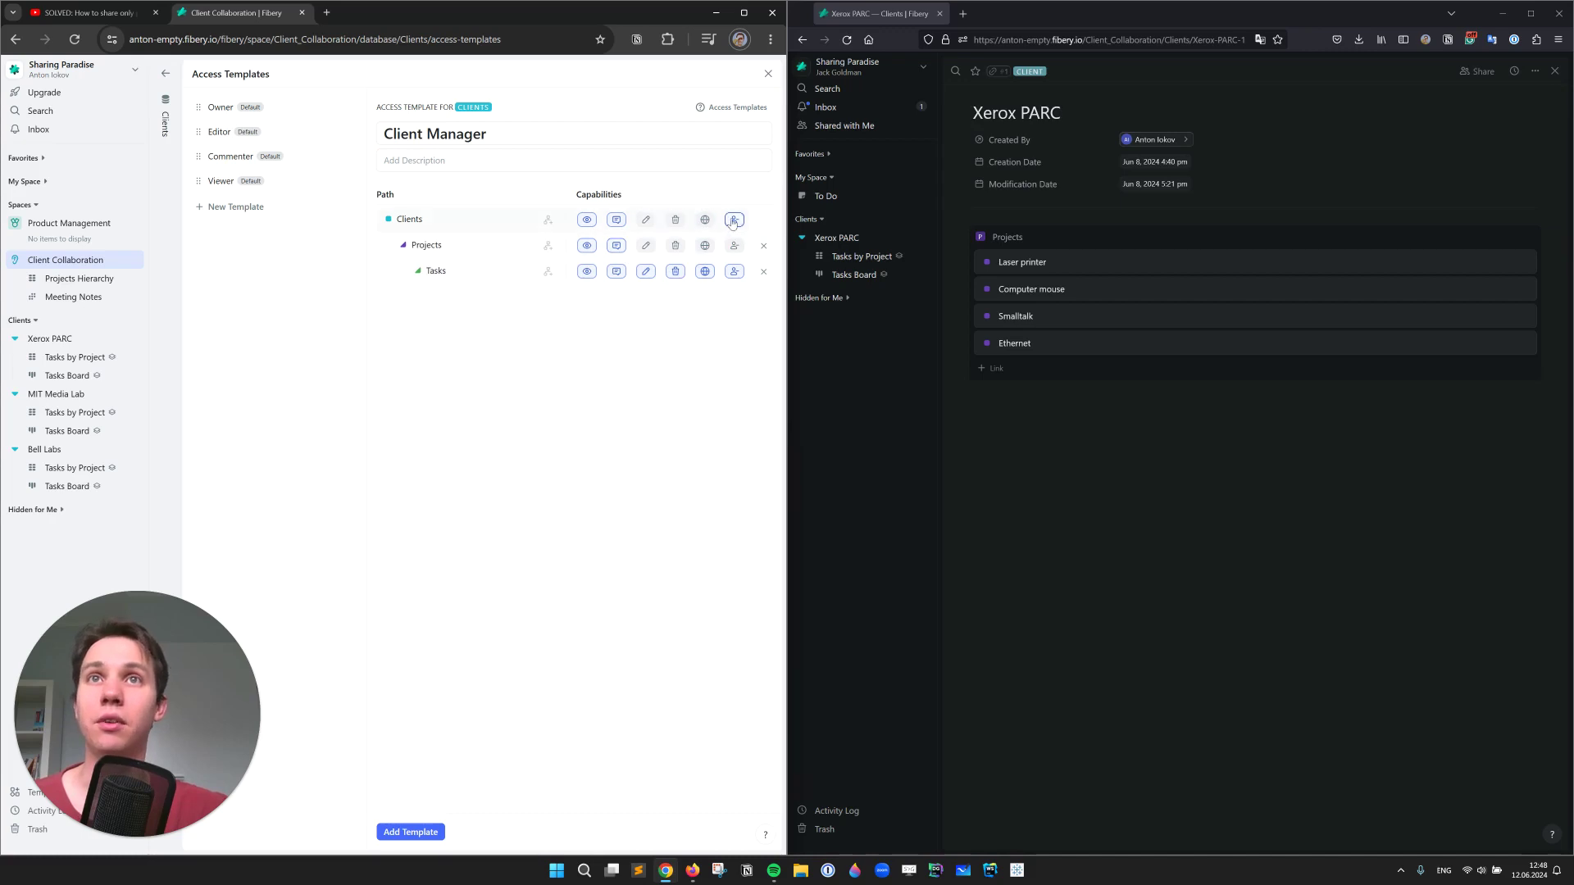
{"action": "left_click", "coordinate": [734, 220]}
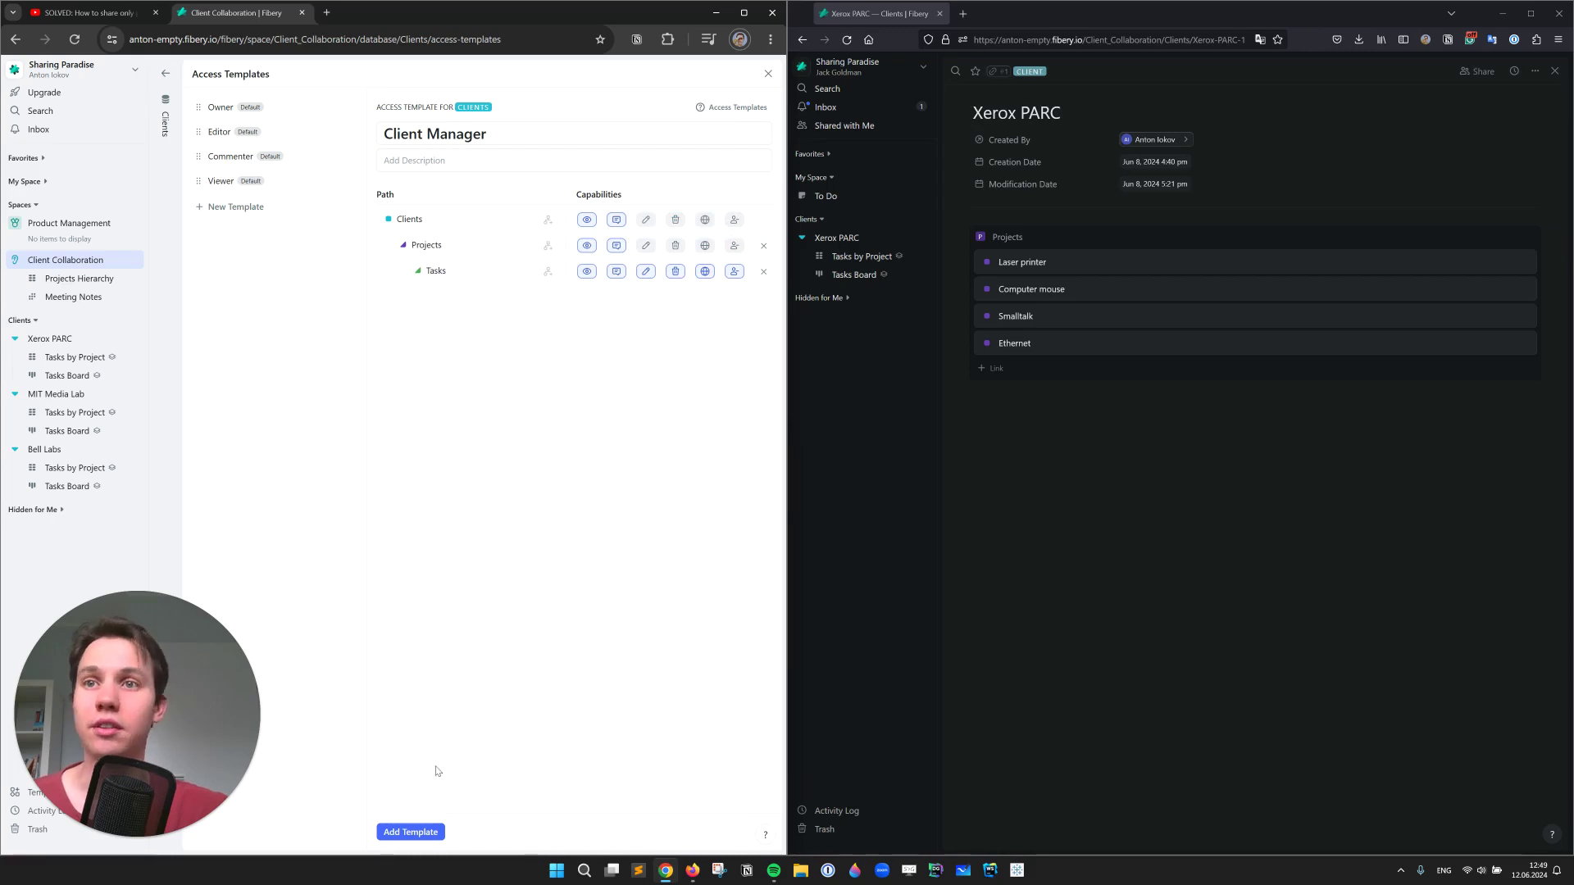
{"action": "left_click", "coordinate": [421, 833]}
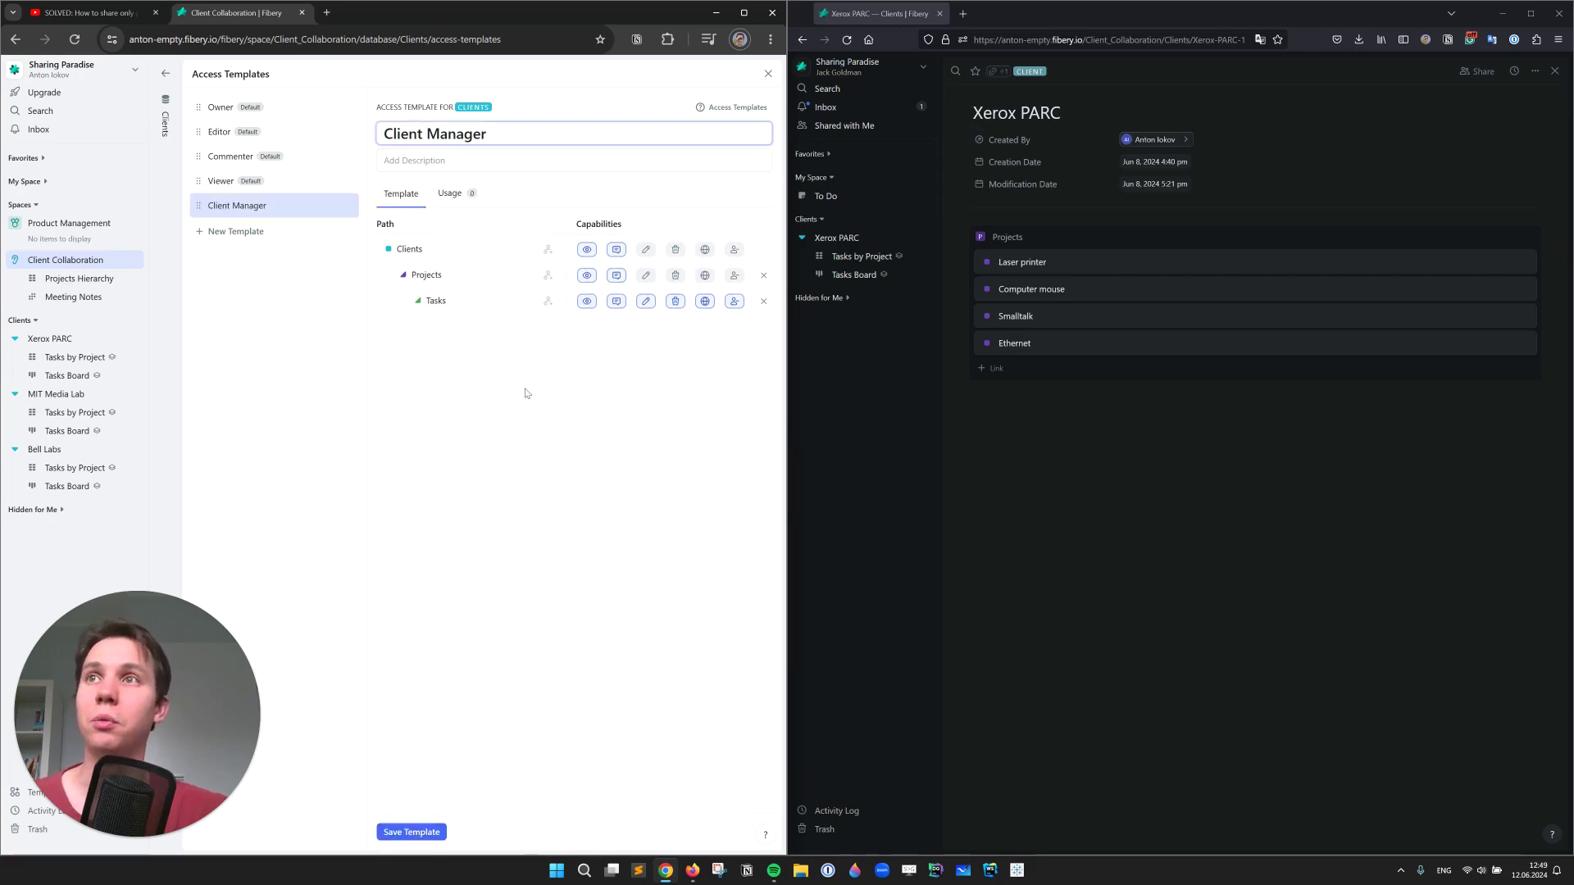
- Change the teammate's Xerox PARC role to Client Manager and reload their Firefox page
{"action": "left_click", "coordinate": [110, 338]}
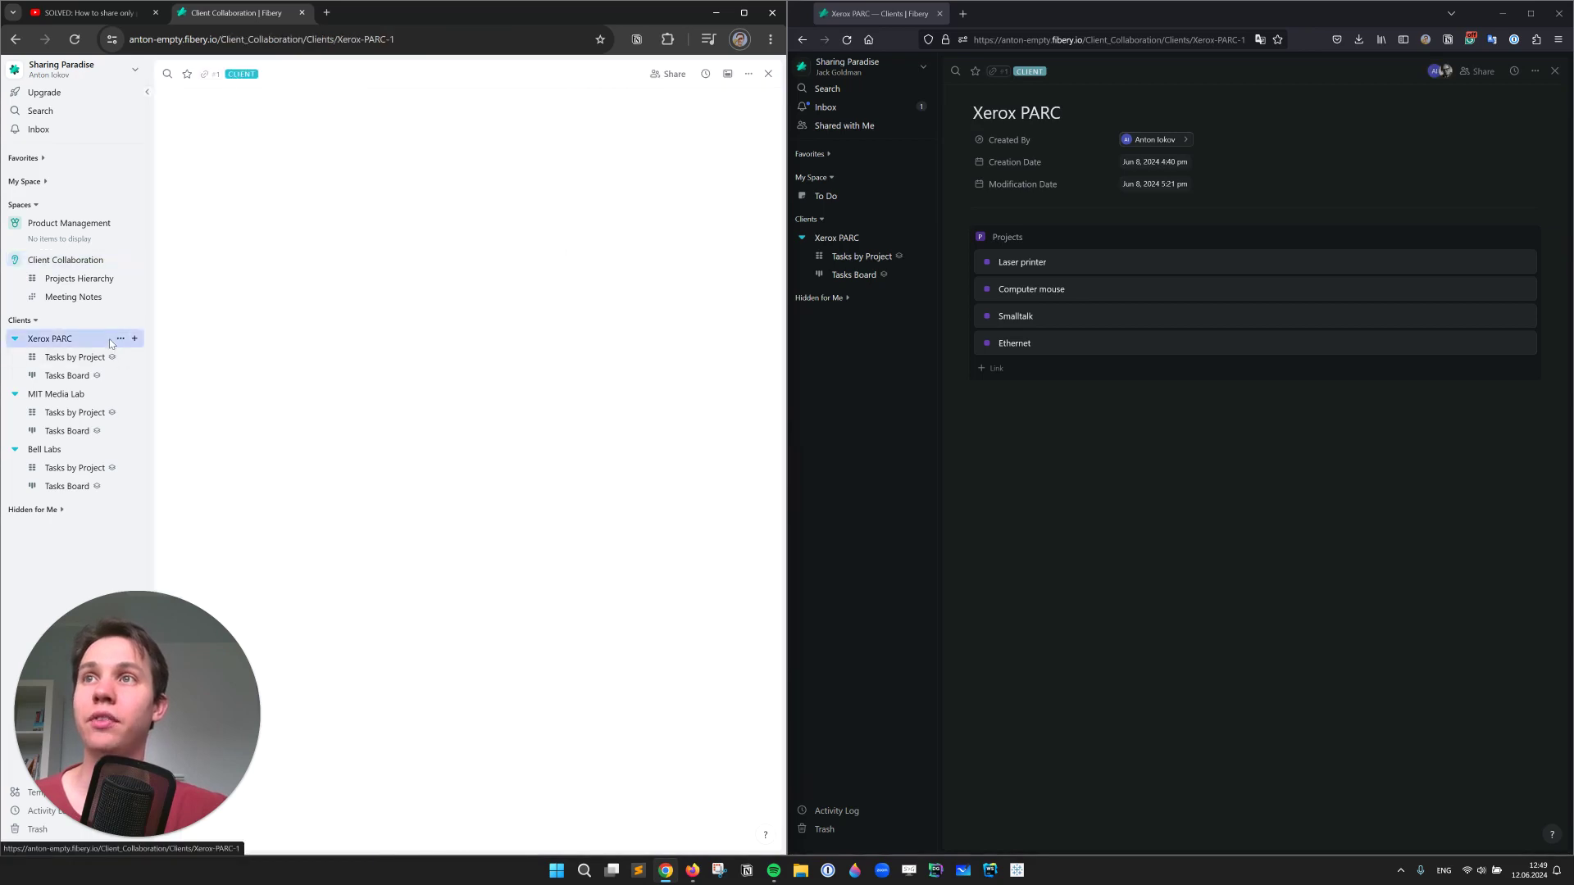
{"action": "left_click", "coordinate": [668, 74]}
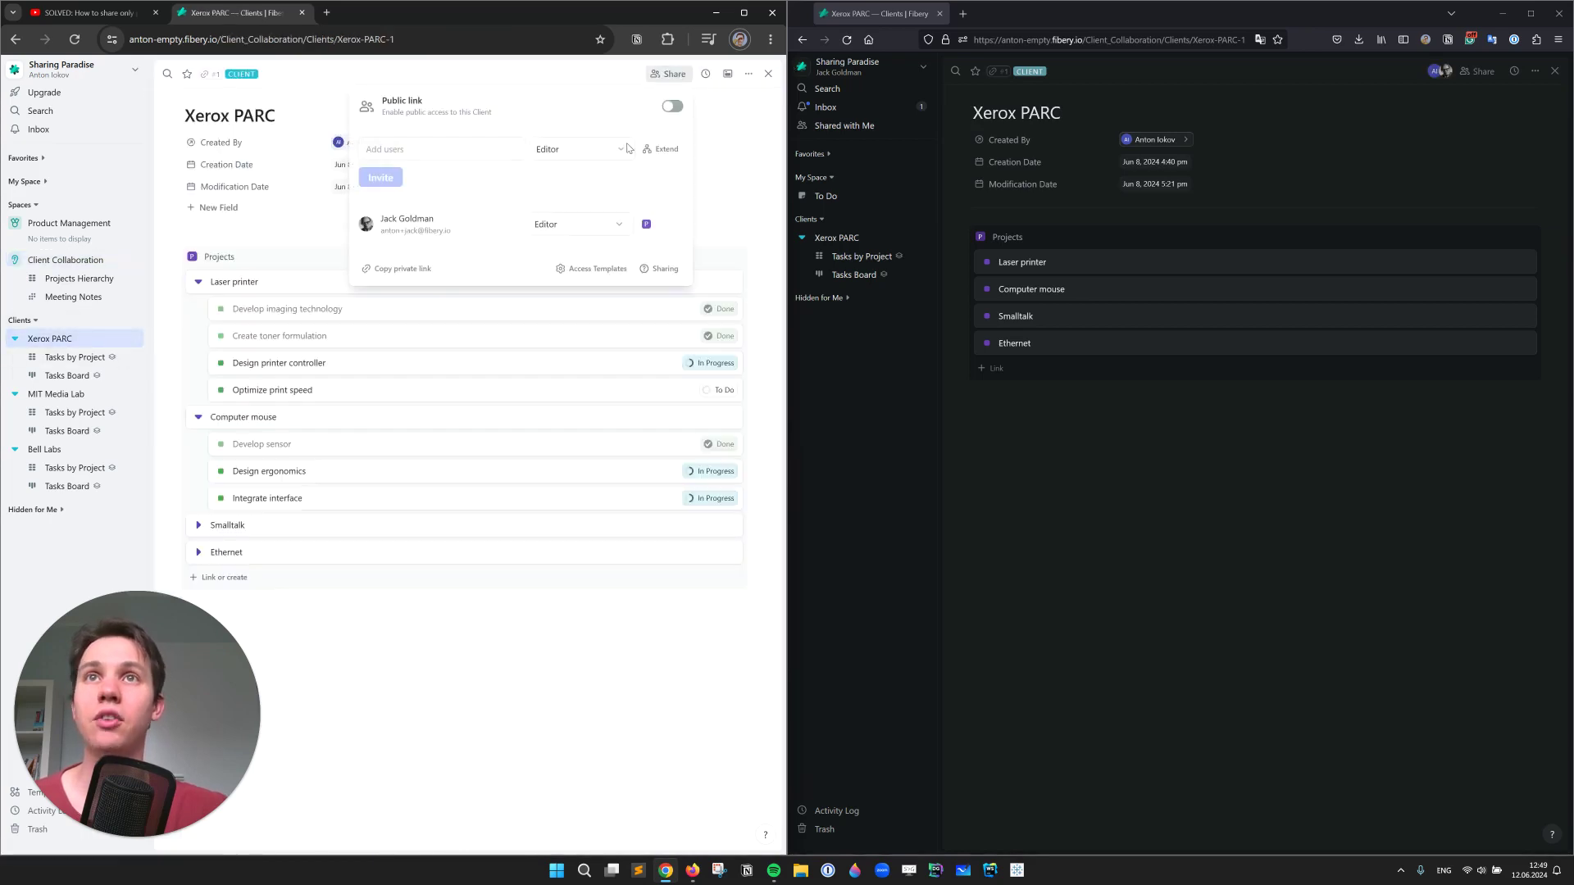
{"action": "left_click", "coordinate": [574, 224]}
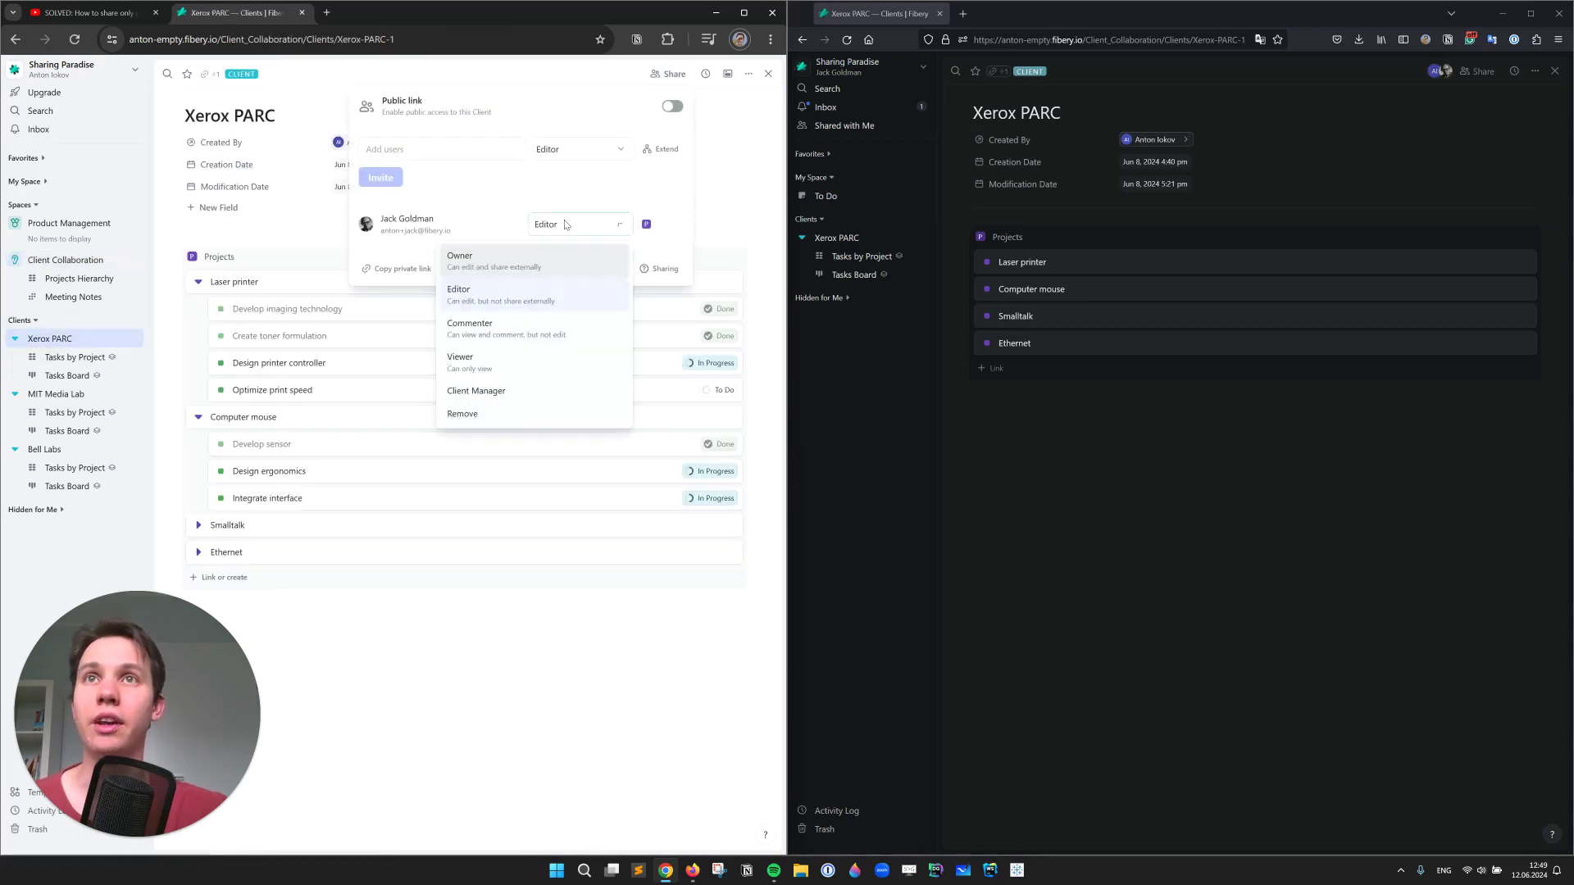
{"action": "left_click", "coordinate": [520, 392]}
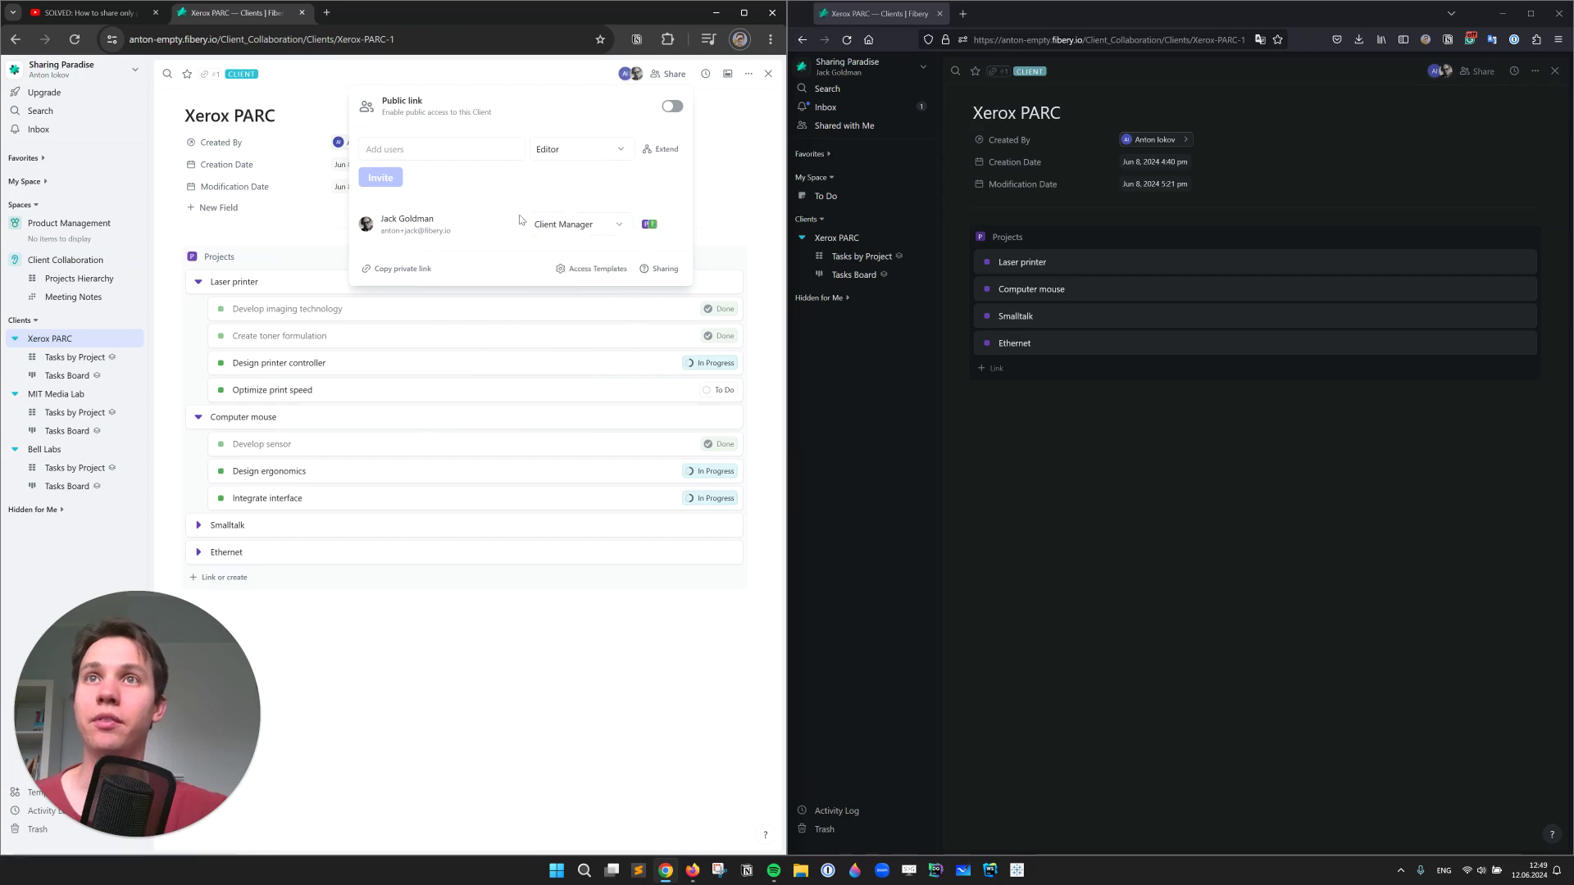
{"action": "left_click", "coordinate": [1083, 552]}
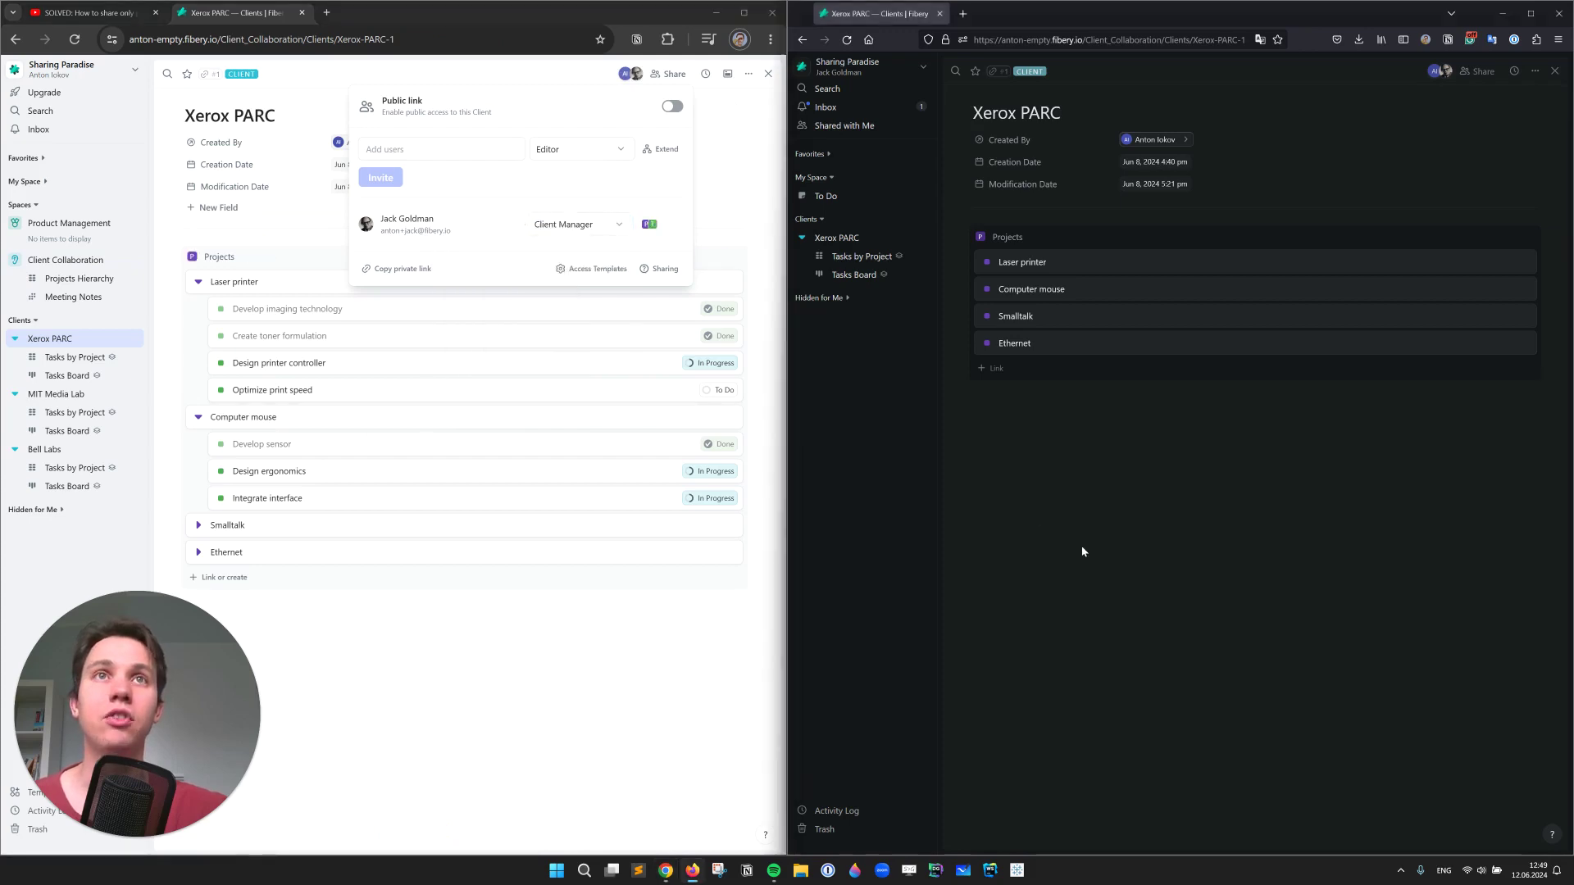
{"action": "key", "text": "F5"}
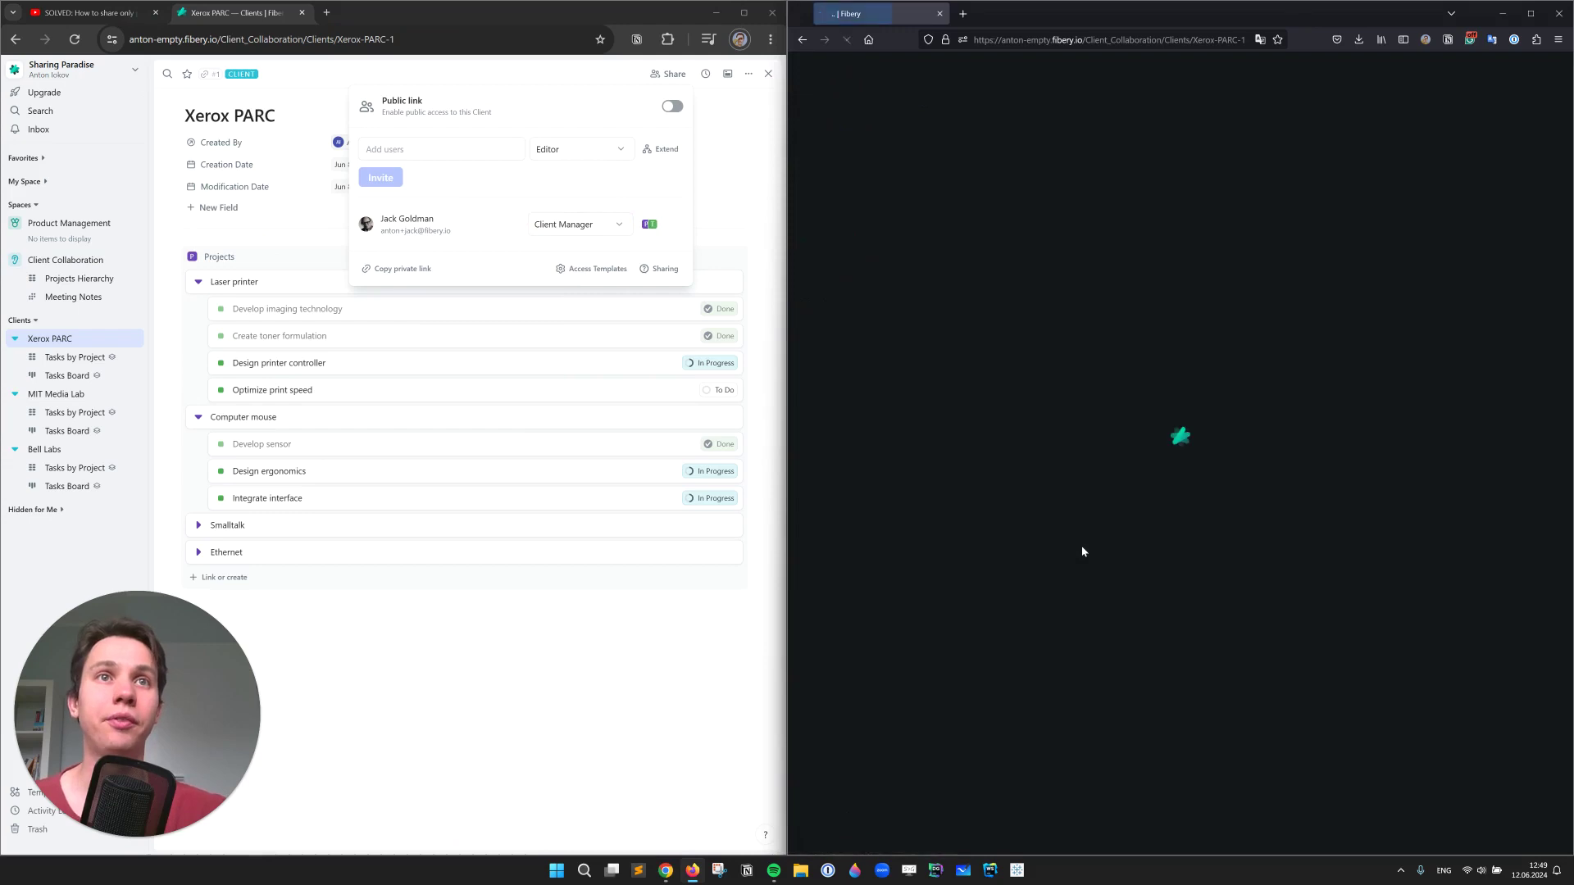